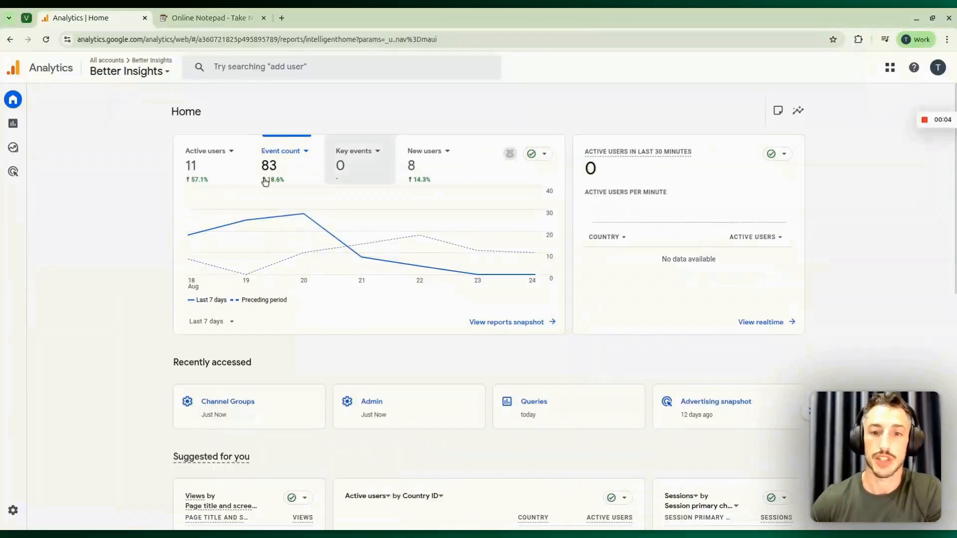
# - Open the Traffic acquisition report under Generate leads and inspect the session dimensions available for its table, keeping the primary channel group
pyautogui.click(15, 126)
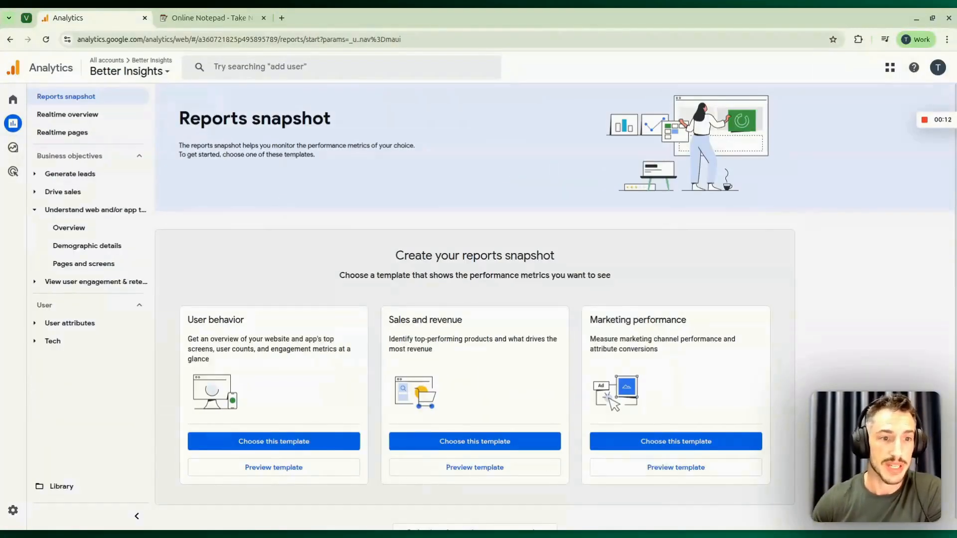
pyautogui.click(75, 174)
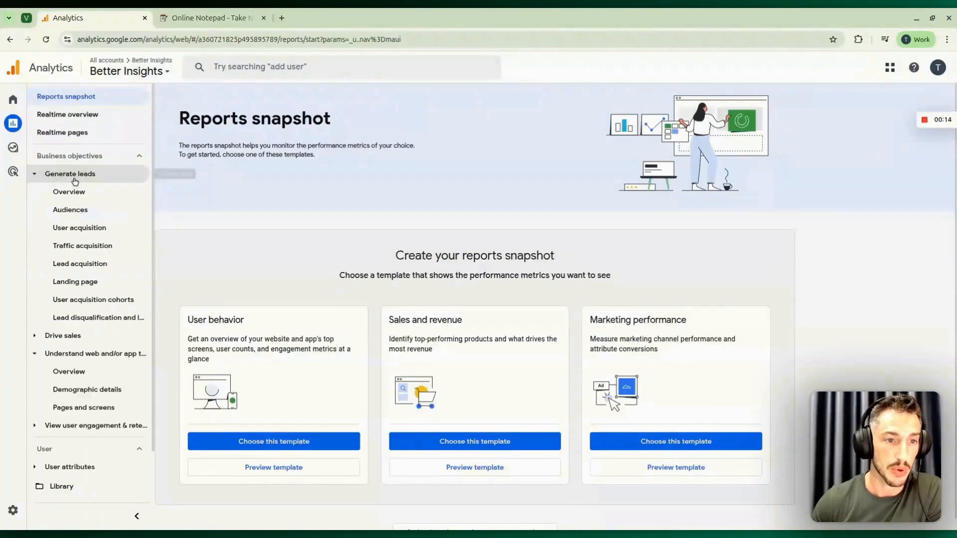
pyautogui.click(92, 249)
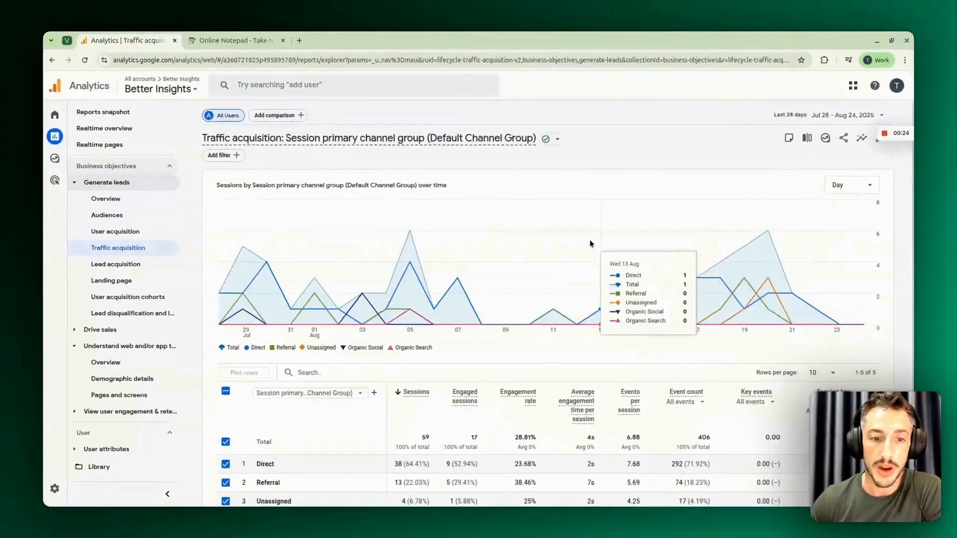
pyautogui.scroll(-3, 590, 244)
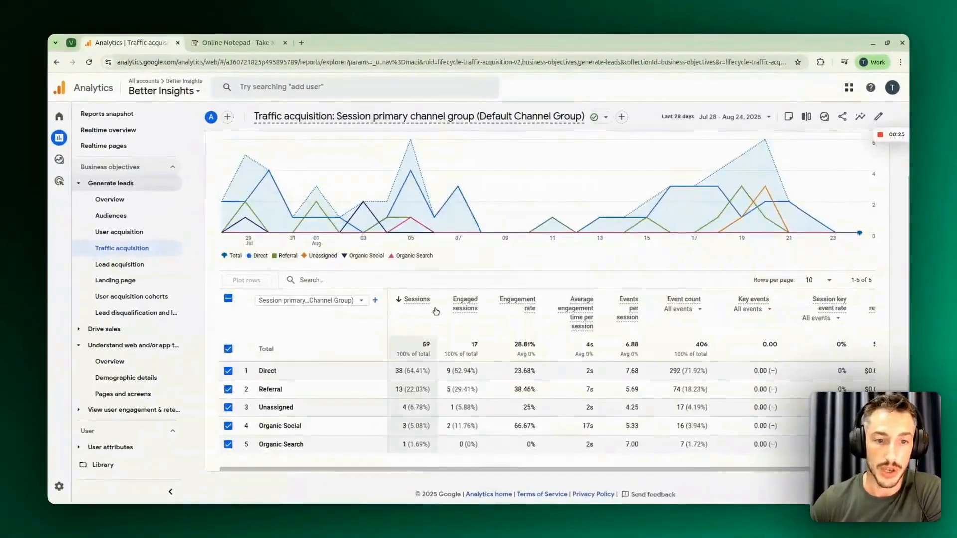
pyautogui.click(324, 304)
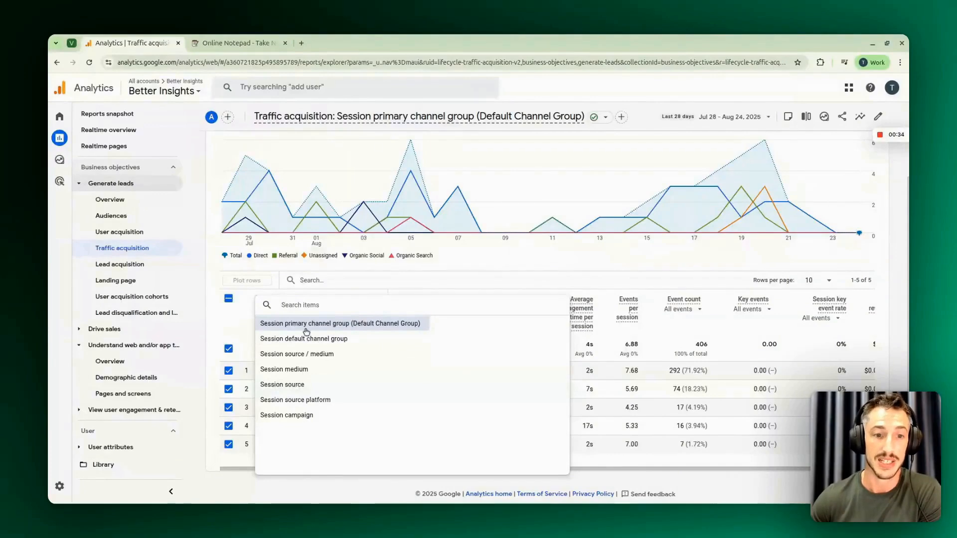
pyautogui.click(306, 329)
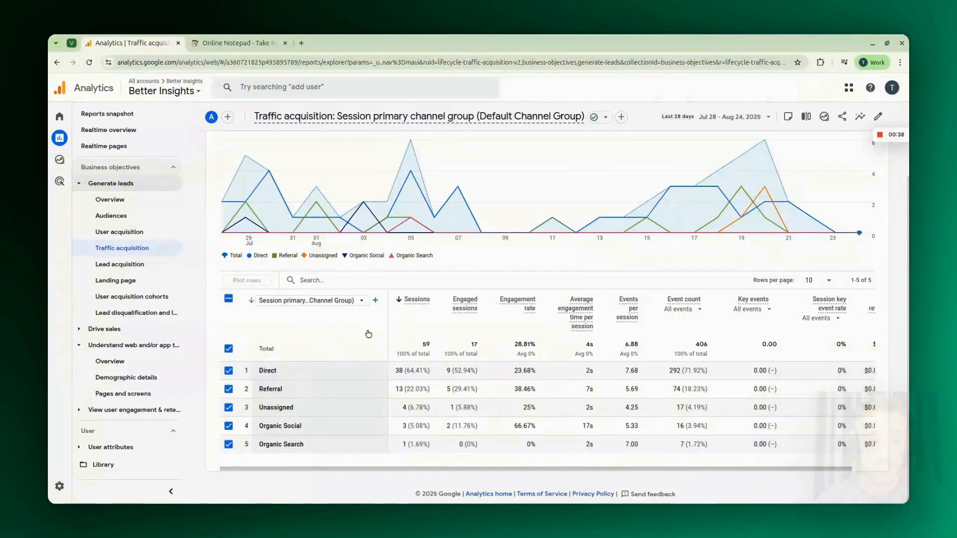
# - Open the property's Channel groups page in the Admin data display settings
pyautogui.click(64, 492)
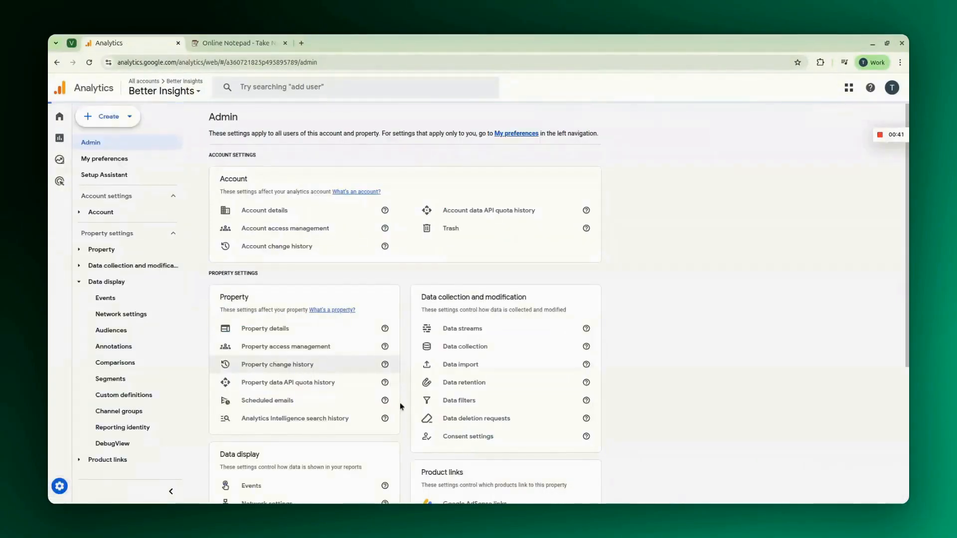
pyautogui.scroll(-4, 399, 404)
pyautogui.click(270, 406)
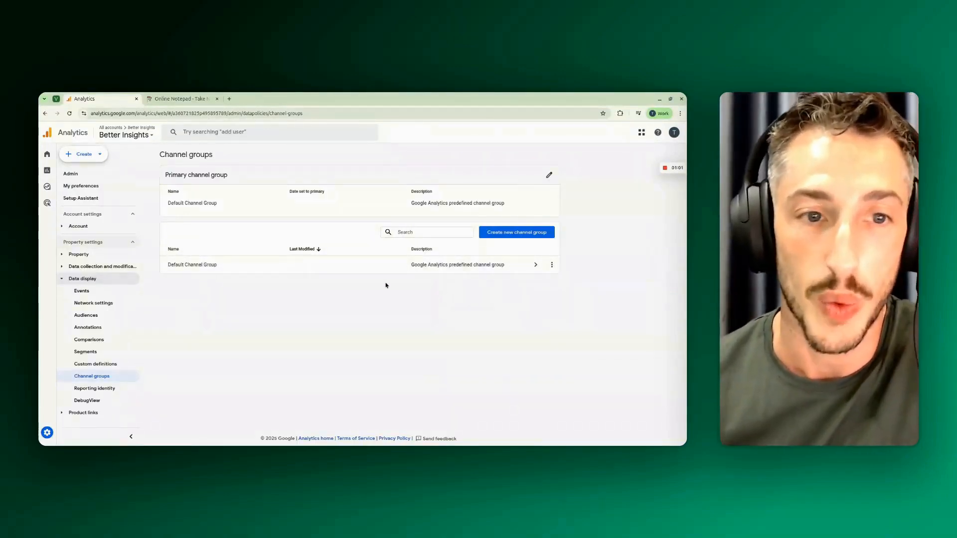
# - Create a new channel group named "Default Channel group With Ai Platforms" with the description "All the traffic that is driven by ai platforms"
pyautogui.click(494, 234)
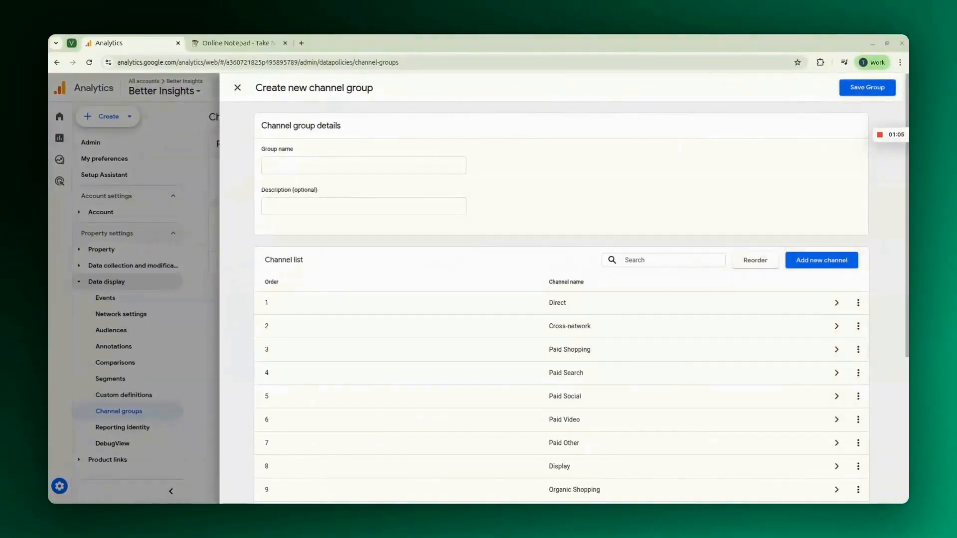
pyautogui.click(305, 166)
pyautogui.write('Default Channel group With Ai Platforms')
pyautogui.click(501, 186)
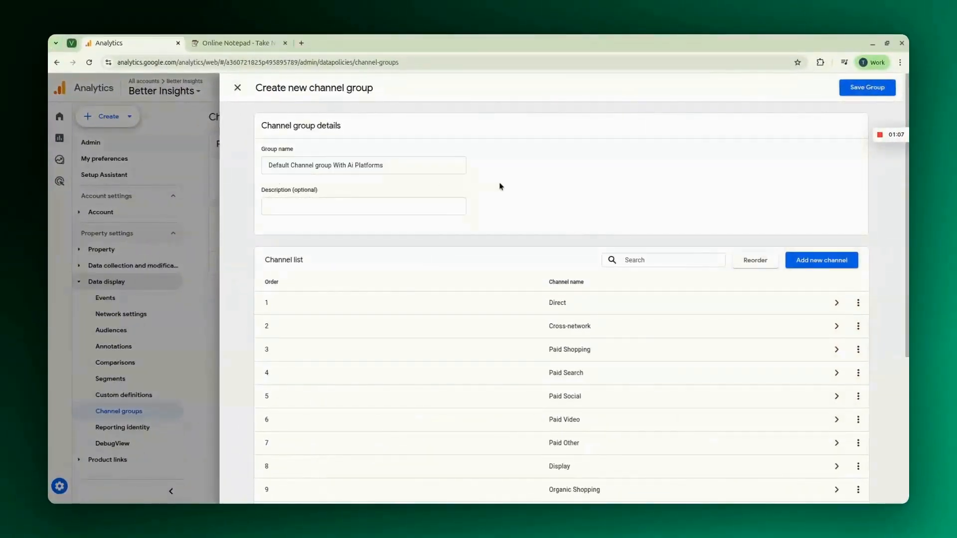
pyautogui.click(405, 210)
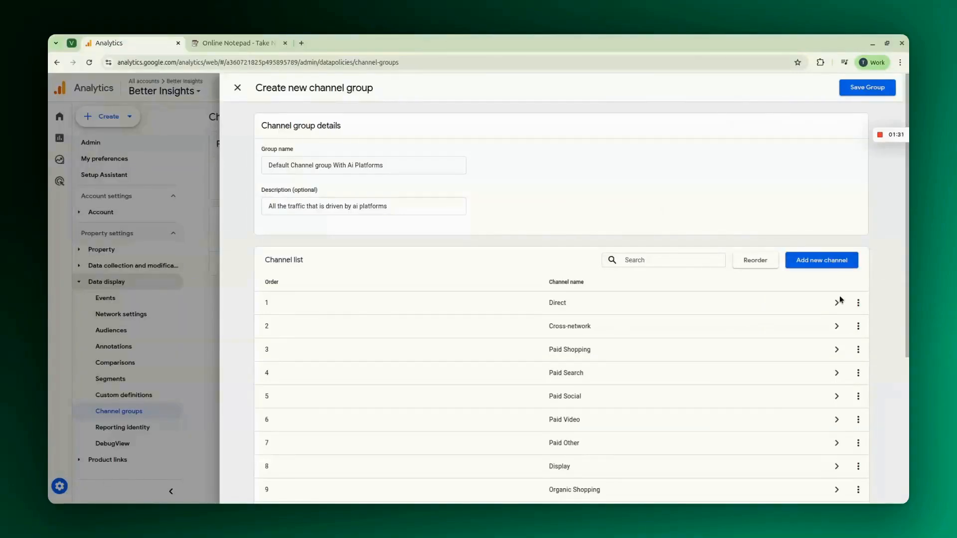
# - Review the group's channel list and add a new channel named "Ai Platforms"
pyautogui.scroll(-4, 880, 384)
pyautogui.scroll(-1, 880, 383)
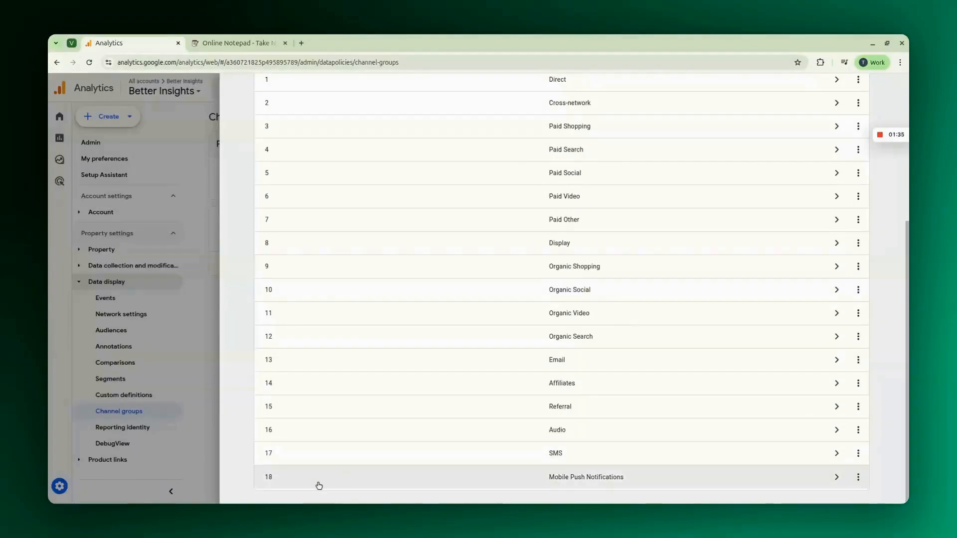
pyautogui.scroll(2, 316, 485)
pyautogui.scroll(1, 318, 486)
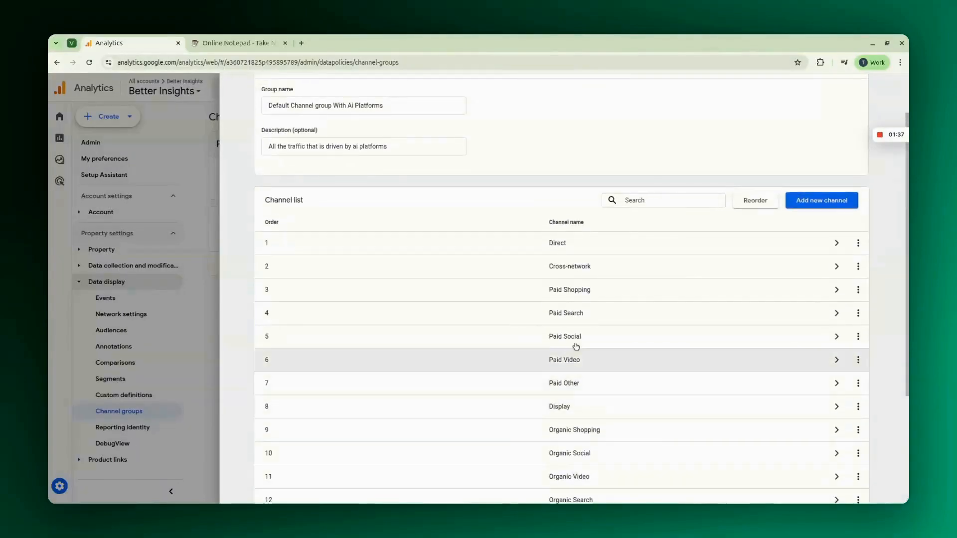
pyautogui.click(820, 200)
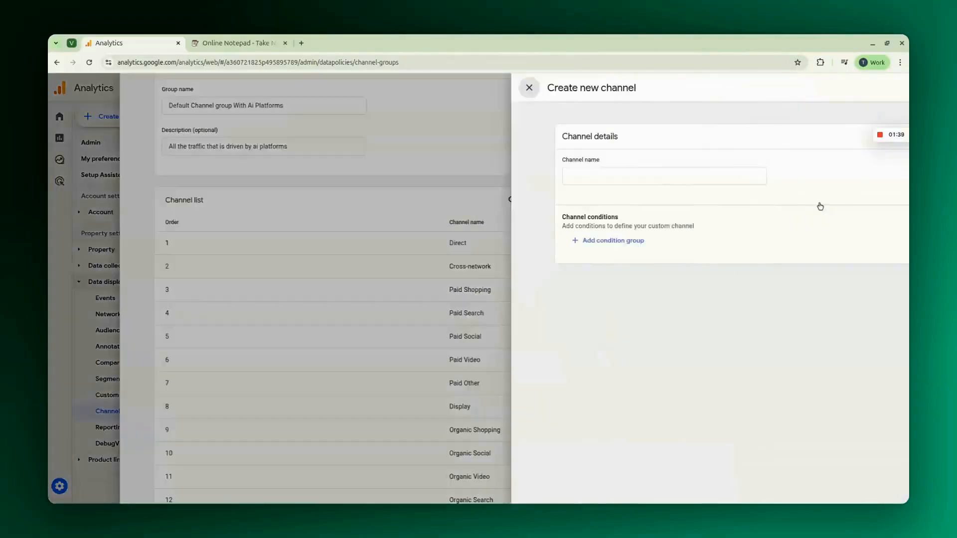
pyautogui.click(301, 179)
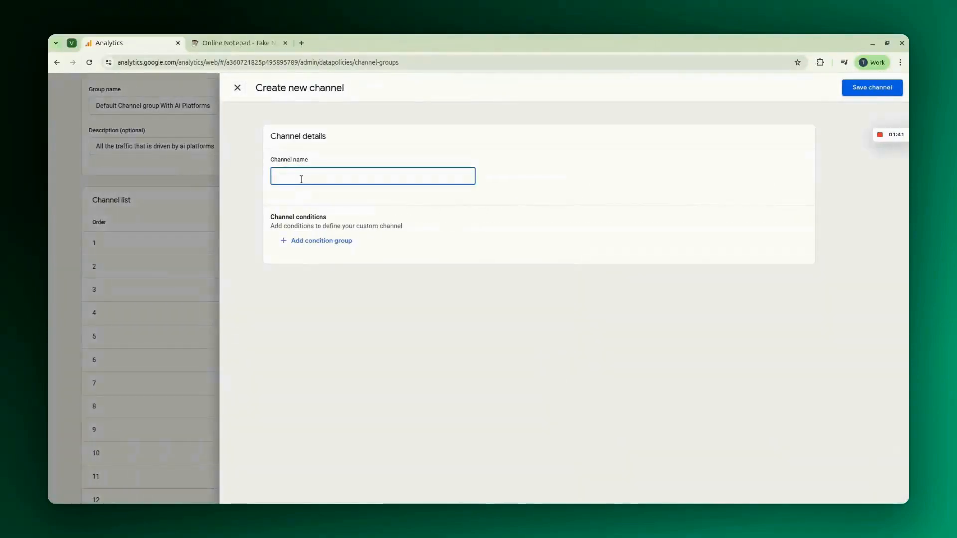
pyautogui.write('Ai Platforms')
pyautogui.click(521, 208)
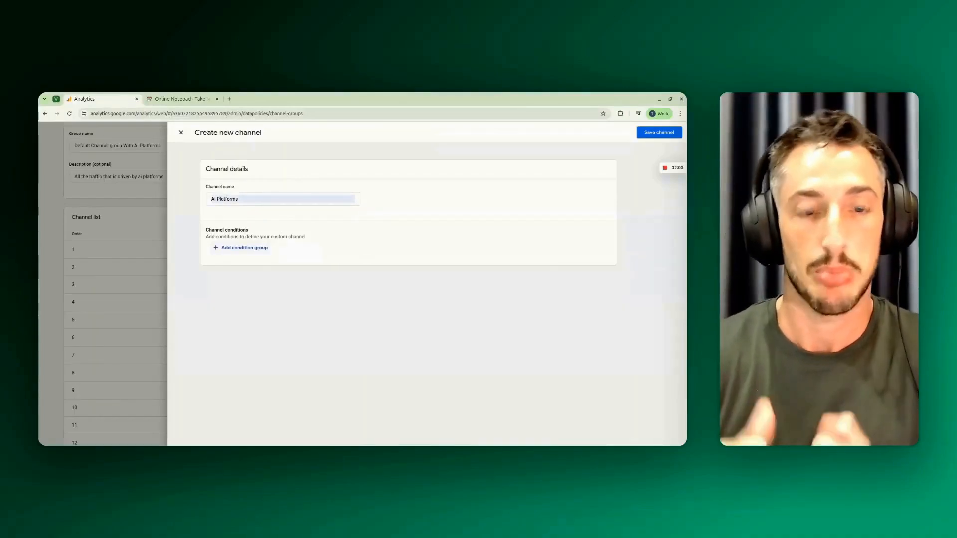
# - Add a condition group to the Ai Platforms channel with Source as its dimension
pyautogui.click(245, 247)
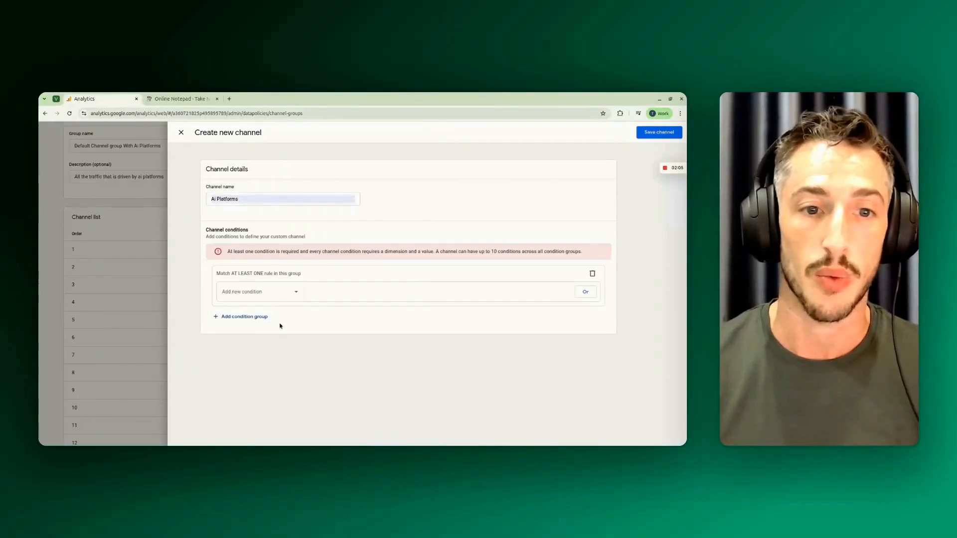
pyautogui.click(299, 292)
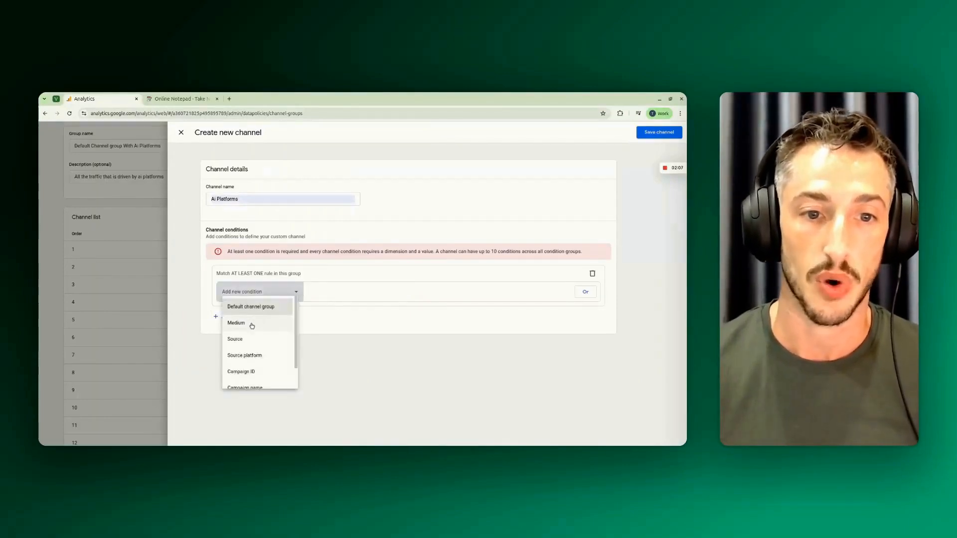
pyautogui.click(250, 337)
pyautogui.click(281, 295)
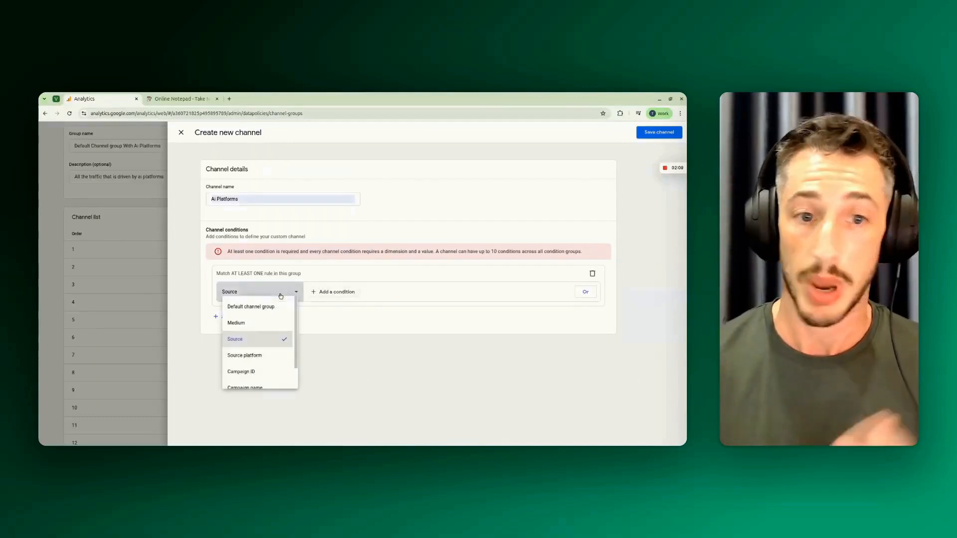
pyautogui.scroll(2, 272, 344)
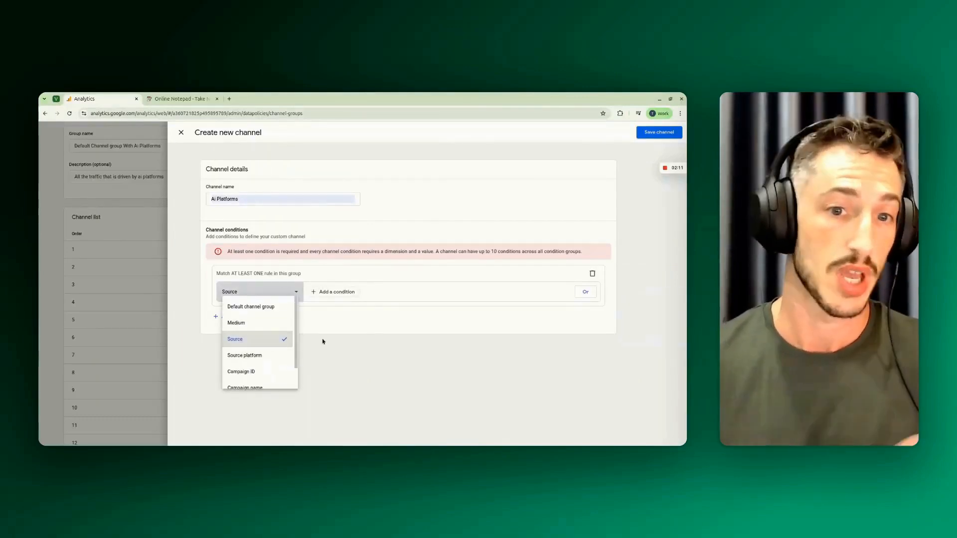
pyautogui.click(318, 347)
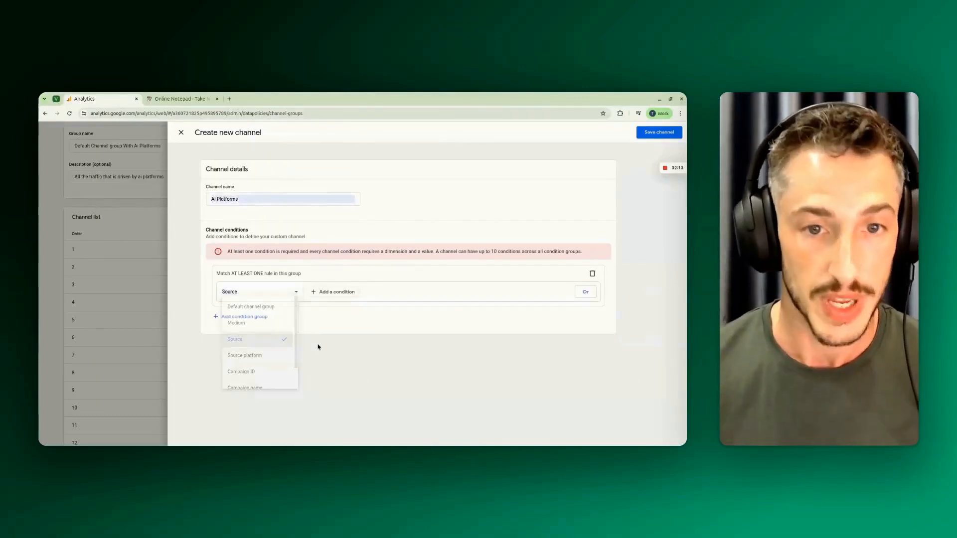
# - Add a condition to the Source rule using the "matches regex" match type
pyautogui.click(336, 293)
pyautogui.click(345, 309)
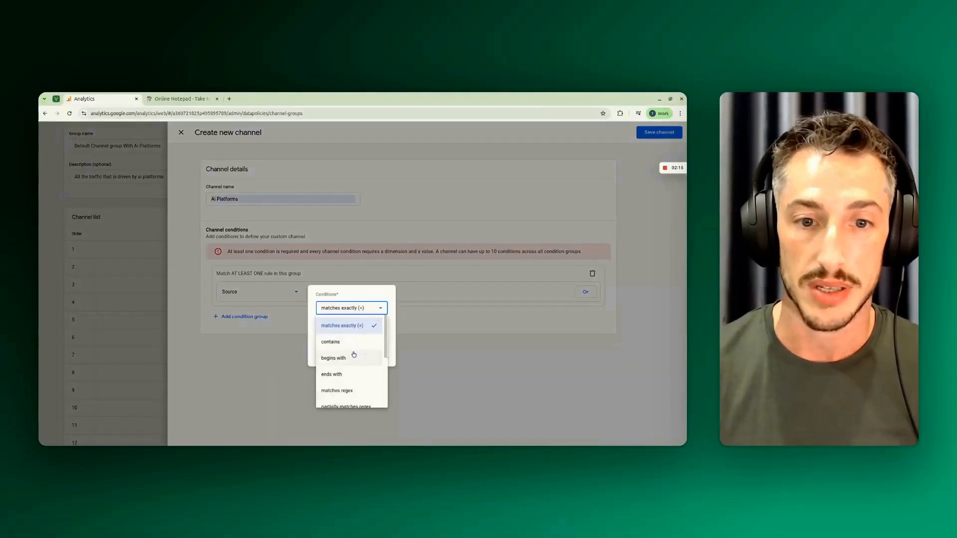
pyautogui.click(337, 387)
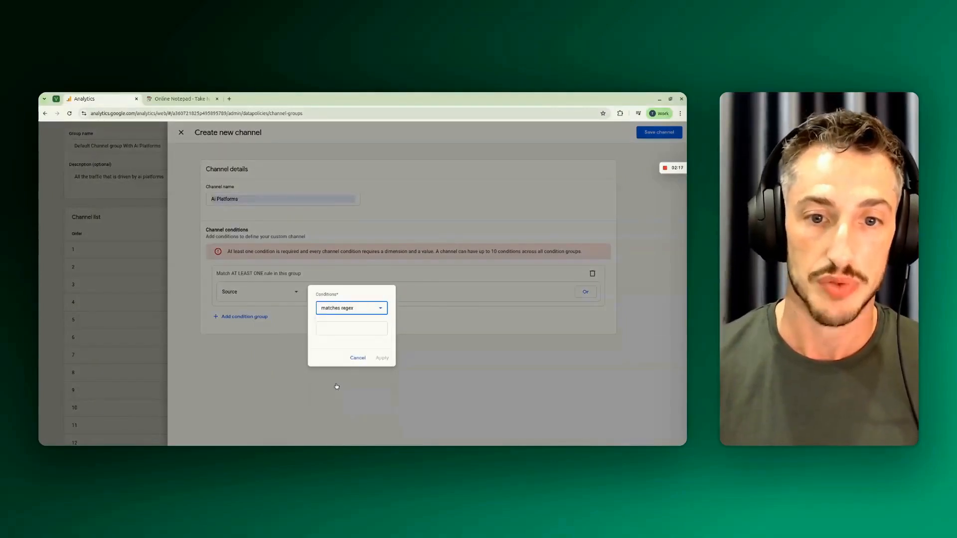
pyautogui.click(350, 329)
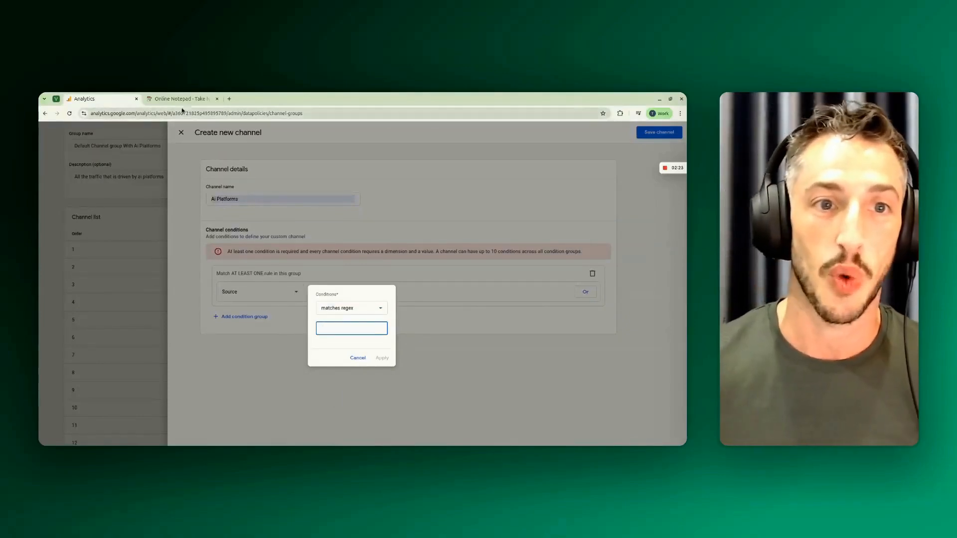
# - Switch to Online Notepad and copy the full AI platform expression from the "Regex Ai Traffic" note
pyautogui.hotkey('ctrl', 'Tab')
pyautogui.moveTo(322, 195); pyautogui.dragTo(126, 187)
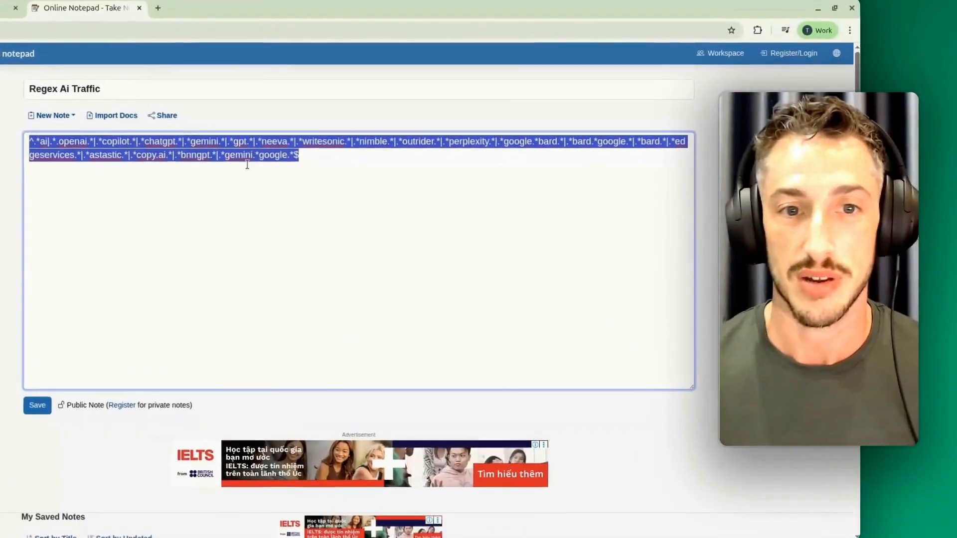
pyautogui.click(371, 207)
pyautogui.moveTo(374, 174); pyautogui.dragTo(19, 147)
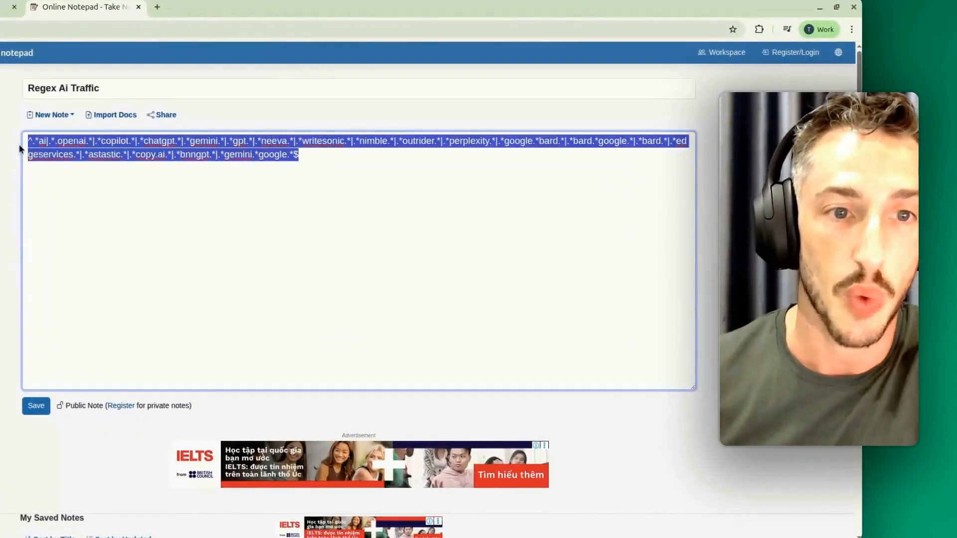
pyautogui.click(119, 182)
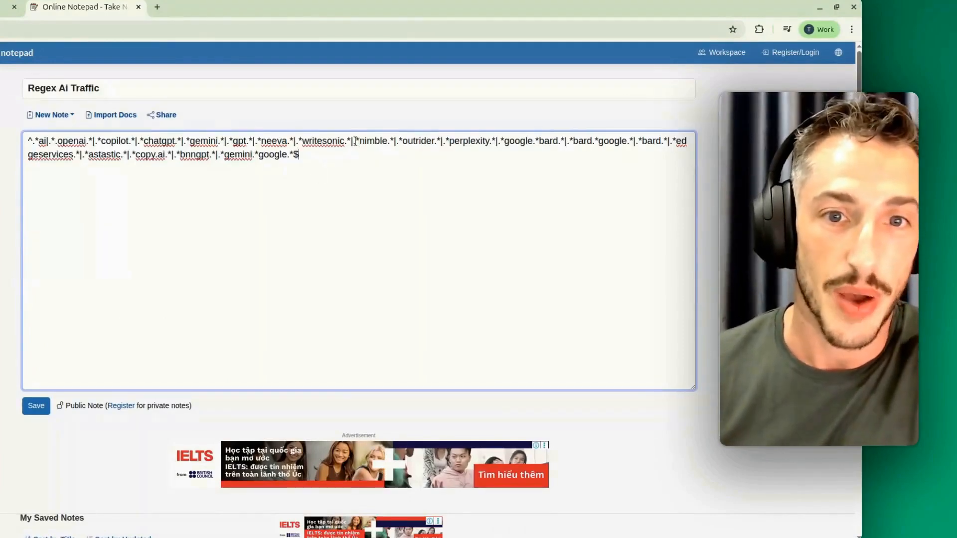
pyautogui.moveTo(356, 142); pyautogui.dragTo(358, 152)
pyautogui.click(360, 155)
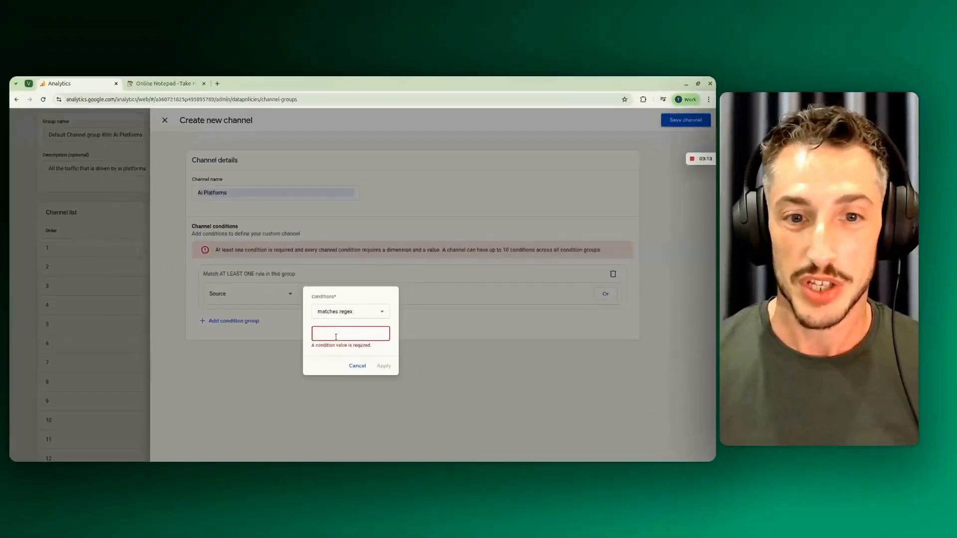
# - Enter the copied AI traffic regex as the Source condition's value, apply it, and save the Ai Platforms channel
pyautogui.write('bnngpt.*|.*gemini.*google.*$')
pyautogui.click(382, 358)
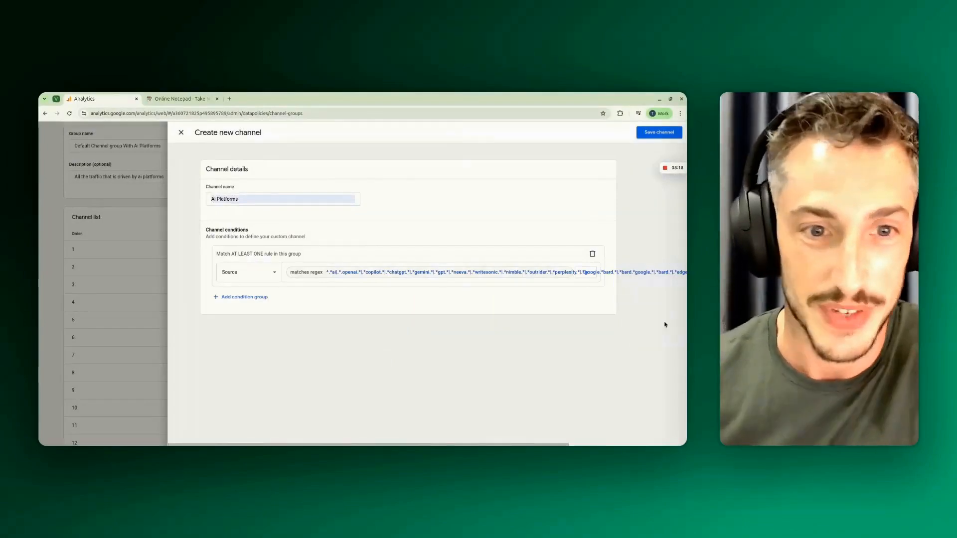
pyautogui.click(646, 133)
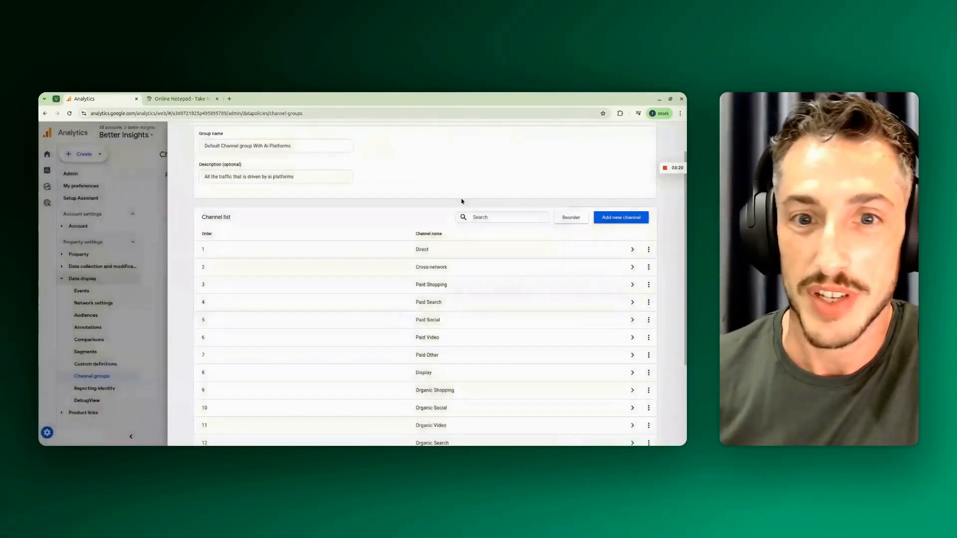
# - Start reordering the group's channel list and go to the Ai Platforms channel
pyautogui.scroll(-5, 486, 252)
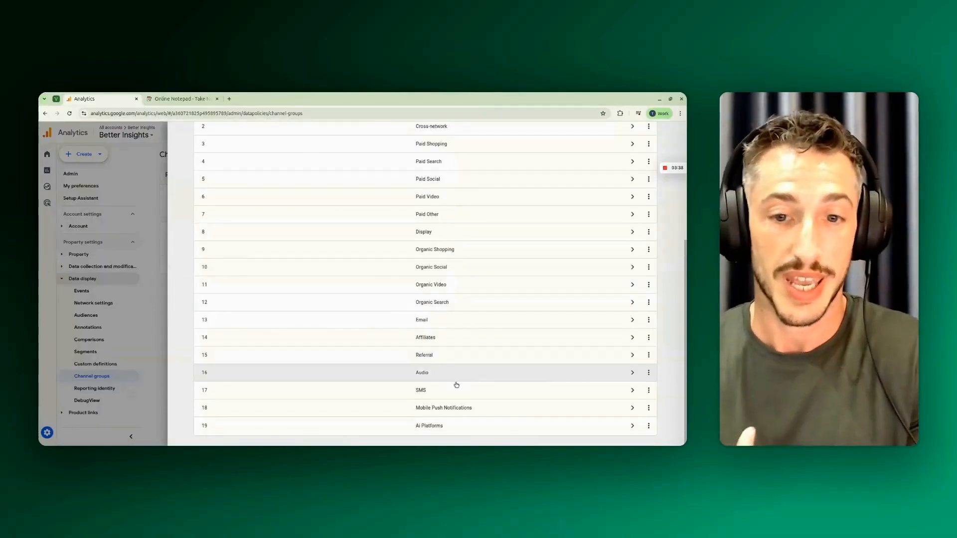
pyautogui.scroll(5, 670, 391)
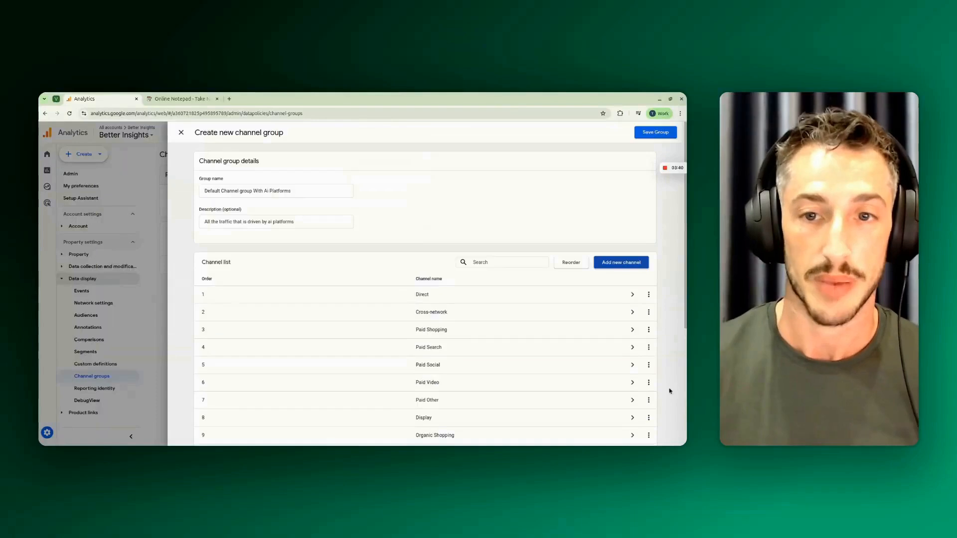
pyautogui.click(563, 263)
pyautogui.scroll(-5, 668, 252)
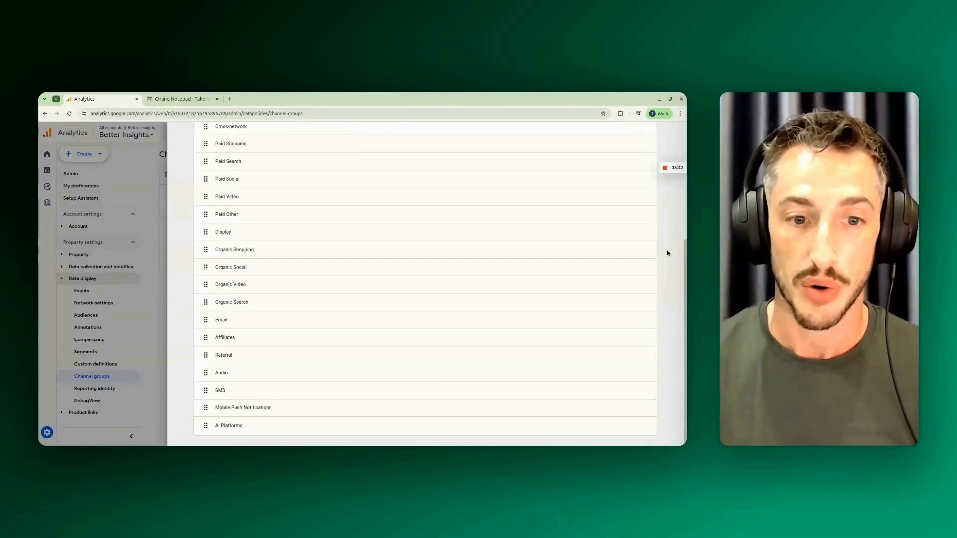
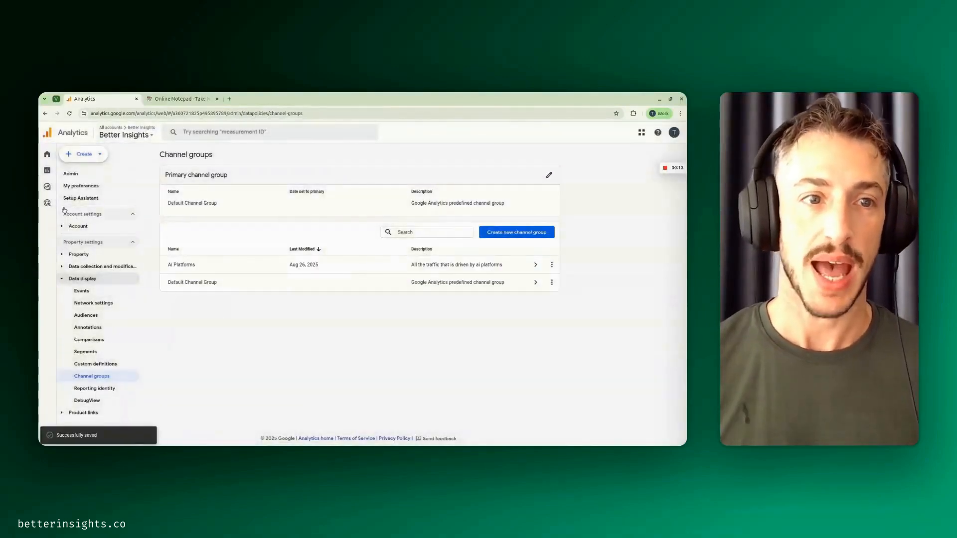
# - Open the Traffic acquisition report from the Generate leads reports
pyautogui.click(55, 171)
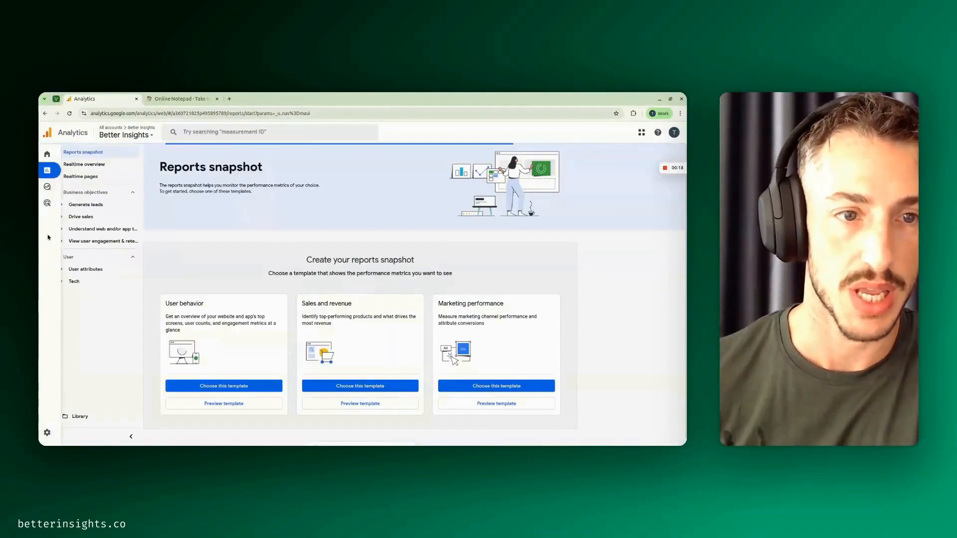
pyautogui.click(81, 216)
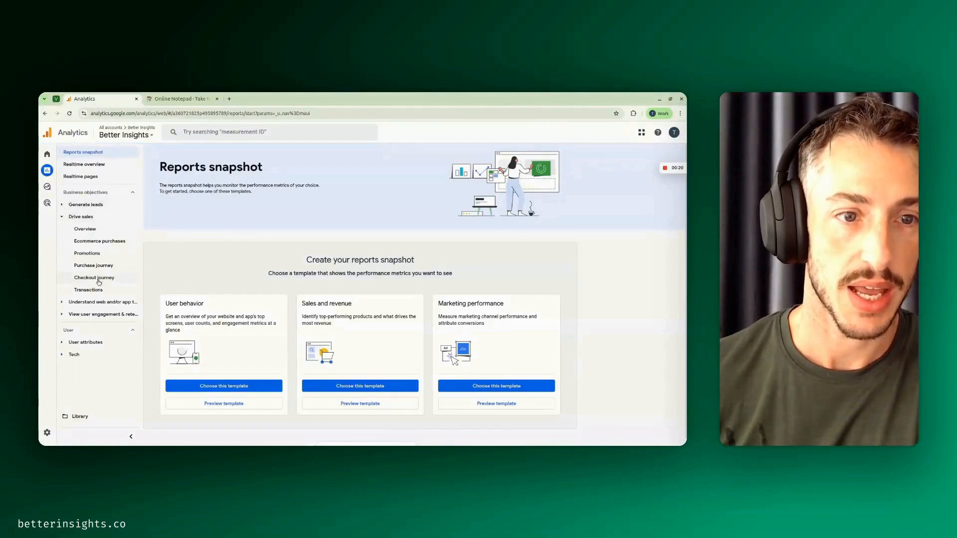
pyautogui.click(87, 205)
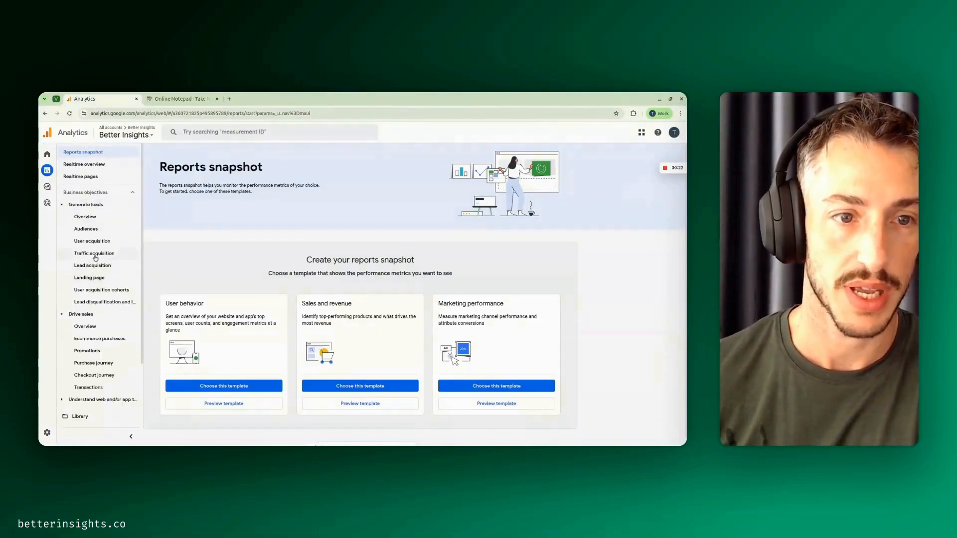
pyautogui.click(95, 256)
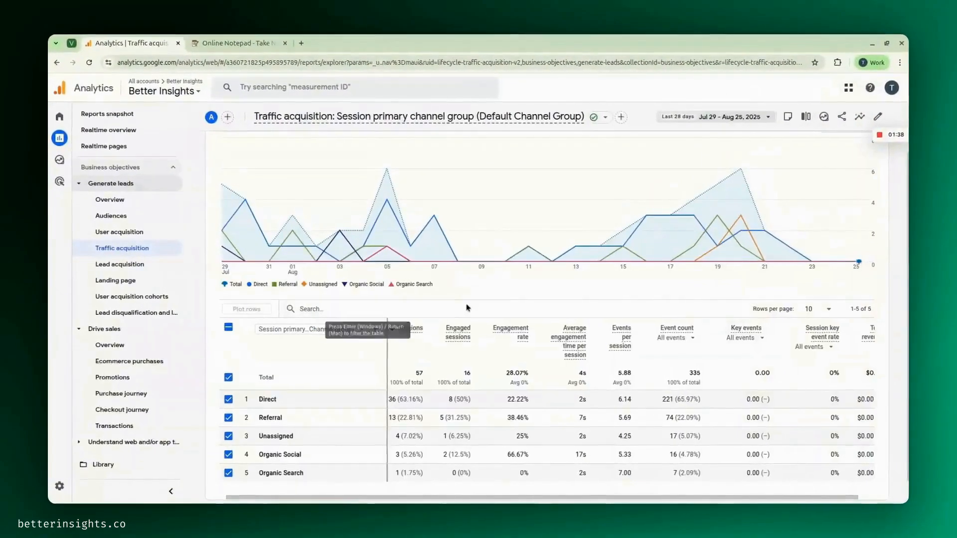
# - Change the Traffic acquisition table's primary dimension to Session Ai Platforms and view the channel rows
pyautogui.scroll(2, 453, 305)
pyautogui.scroll(-3, 453, 306)
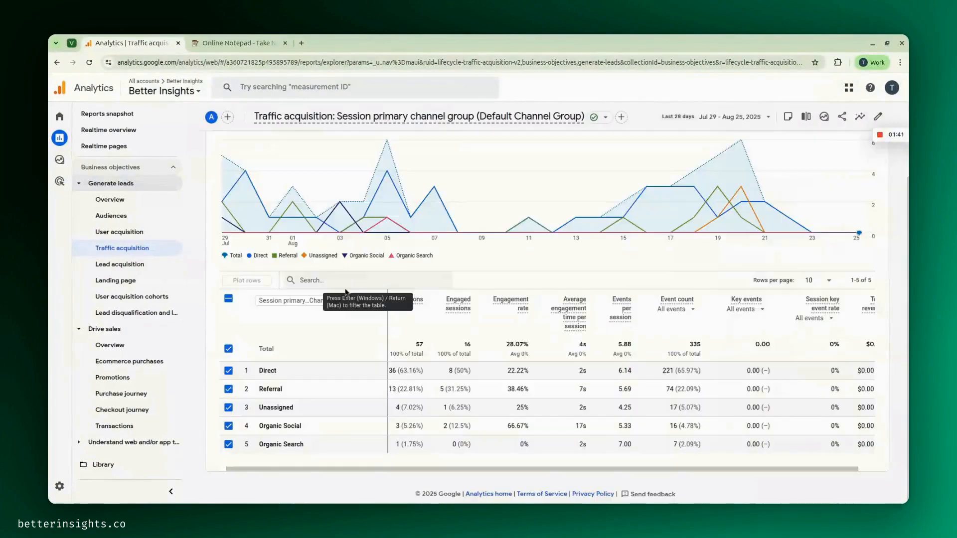
pyautogui.click(364, 300)
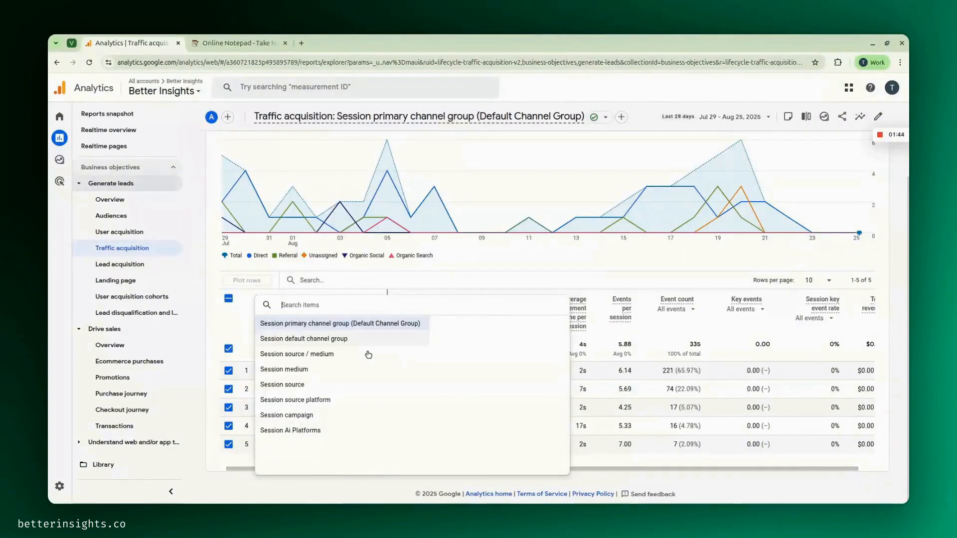
pyautogui.click(321, 431)
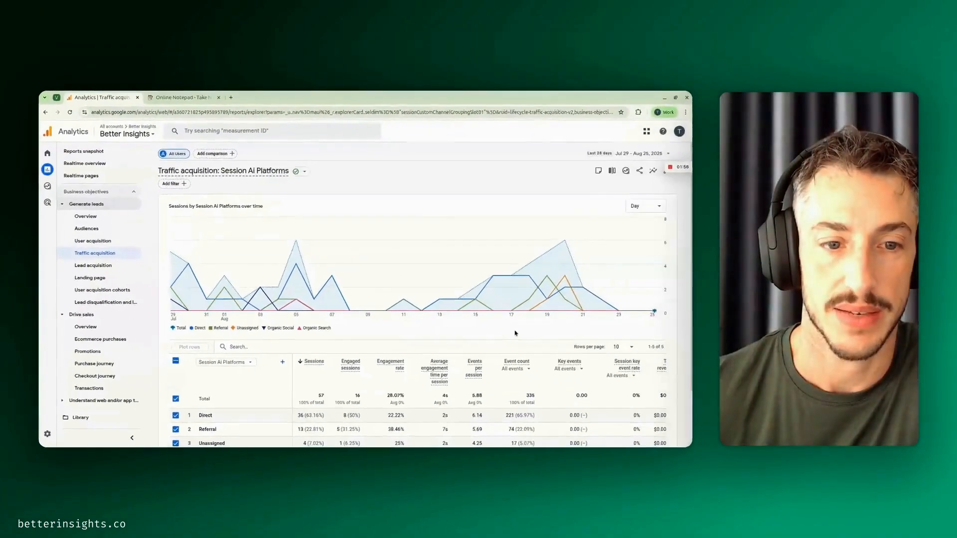
pyautogui.scroll(-3, 685, 354)
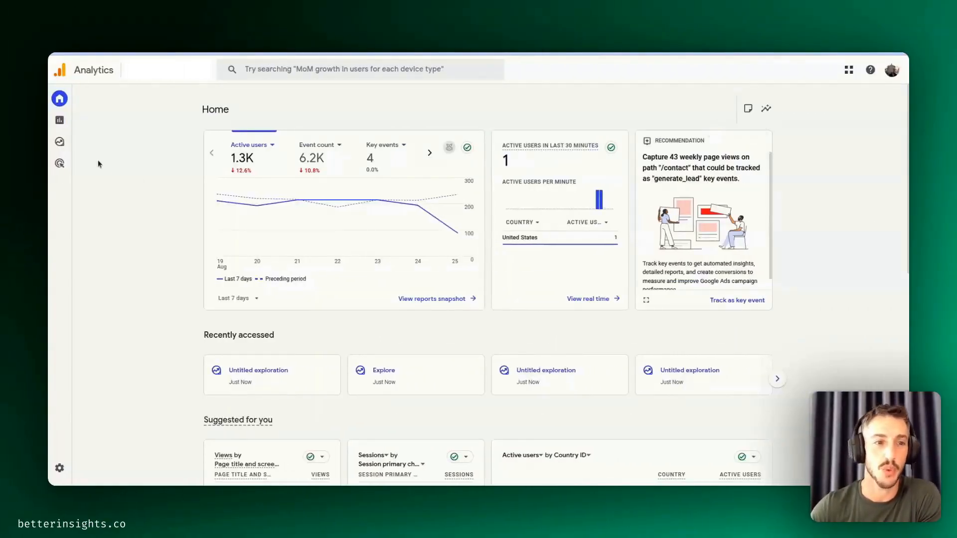
# - Go to Explore and open a blank free-form exploration
pyautogui.moveTo(65, 148)
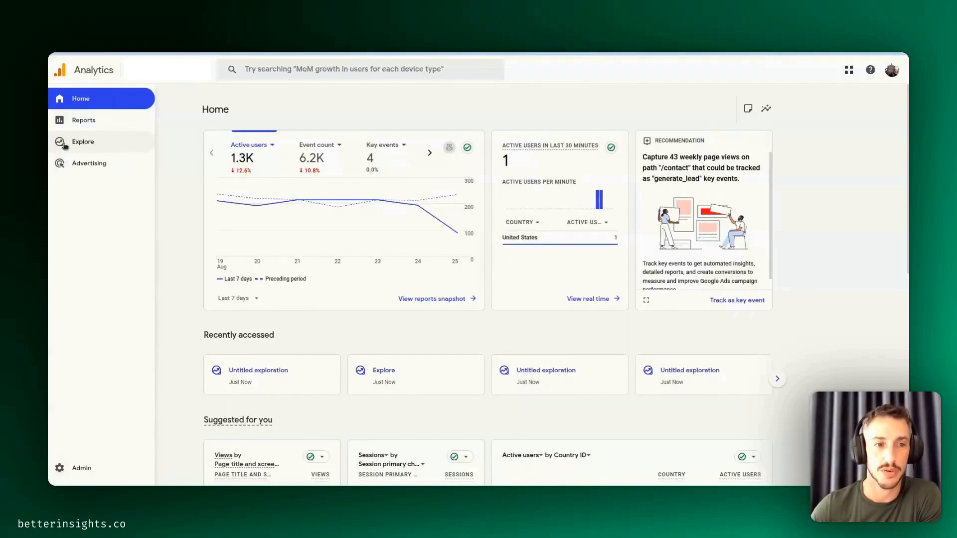
pyautogui.click(65, 146)
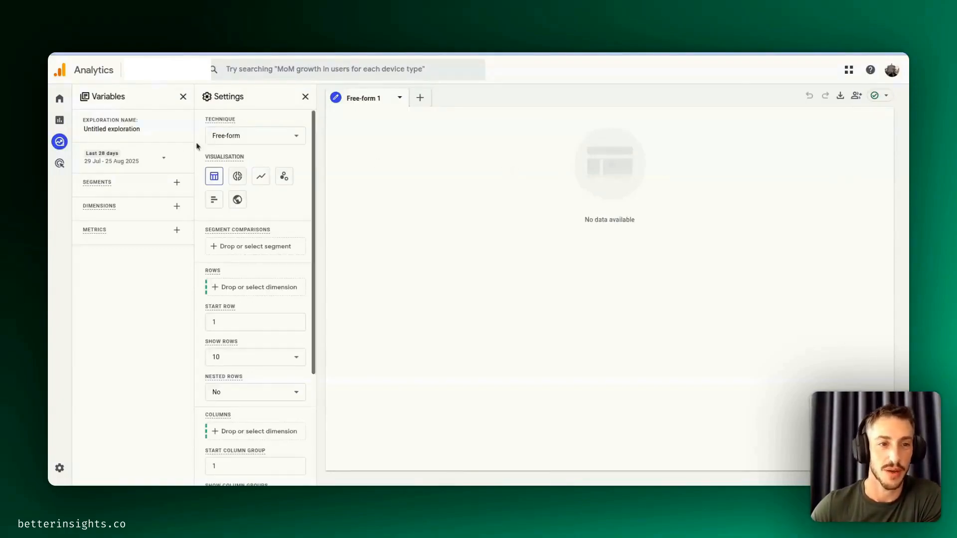
pyautogui.moveTo(143, 132); pyautogui.dragTo(85, 120)
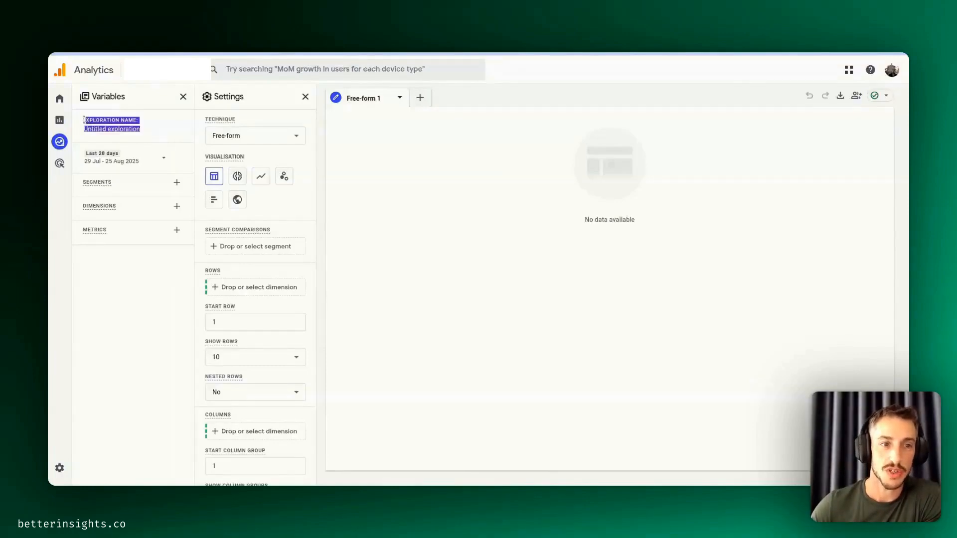
pyautogui.click(149, 136)
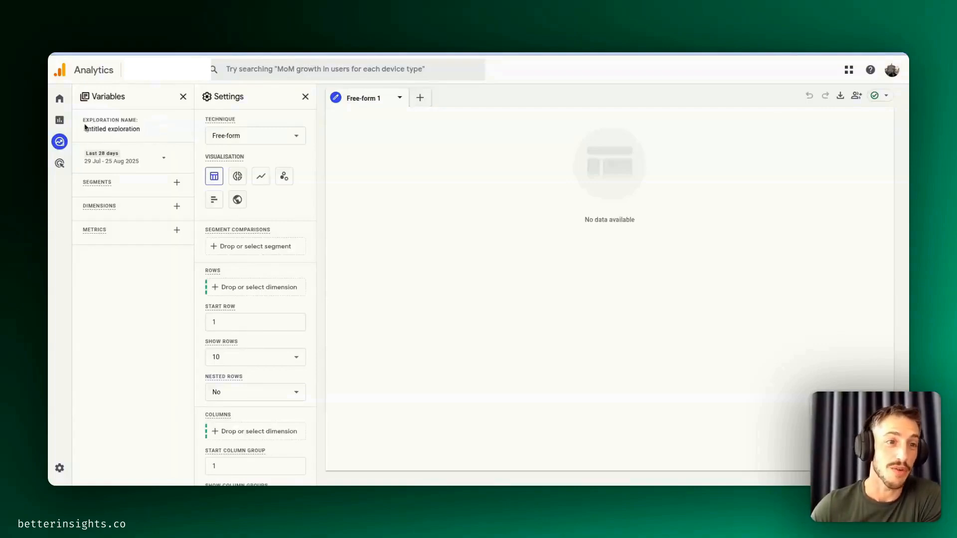
pyautogui.tripleClick(85, 128)
pyautogui.click(139, 140)
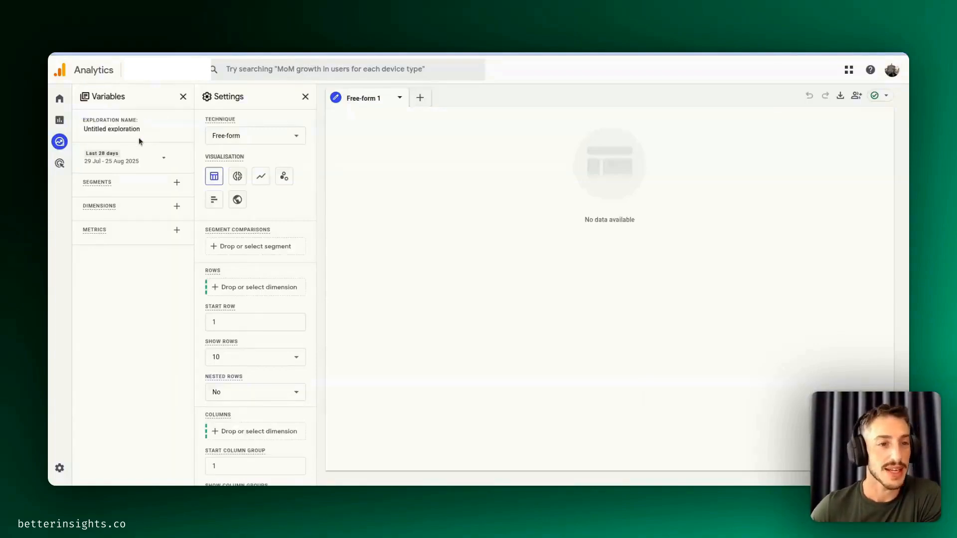
pyautogui.tripleClick(85, 120)
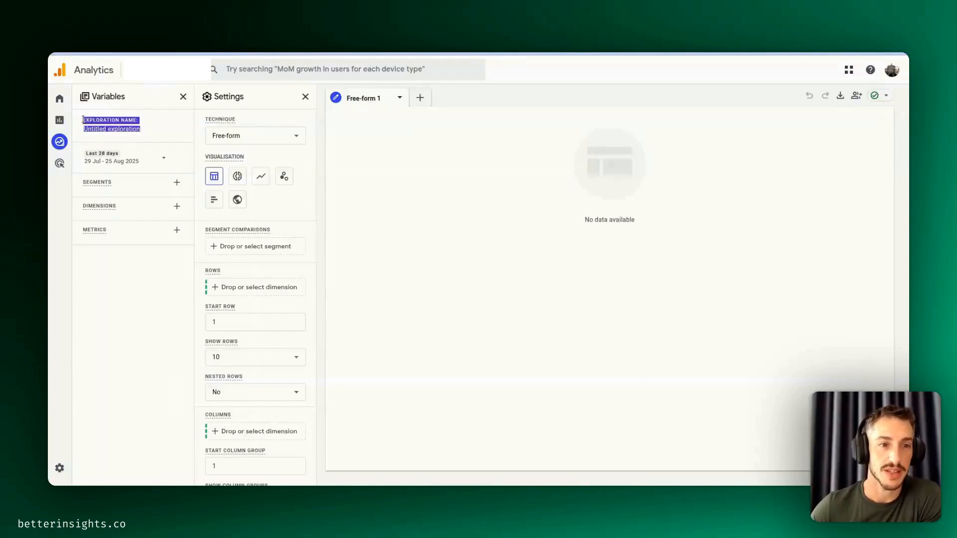
pyautogui.click(170, 130)
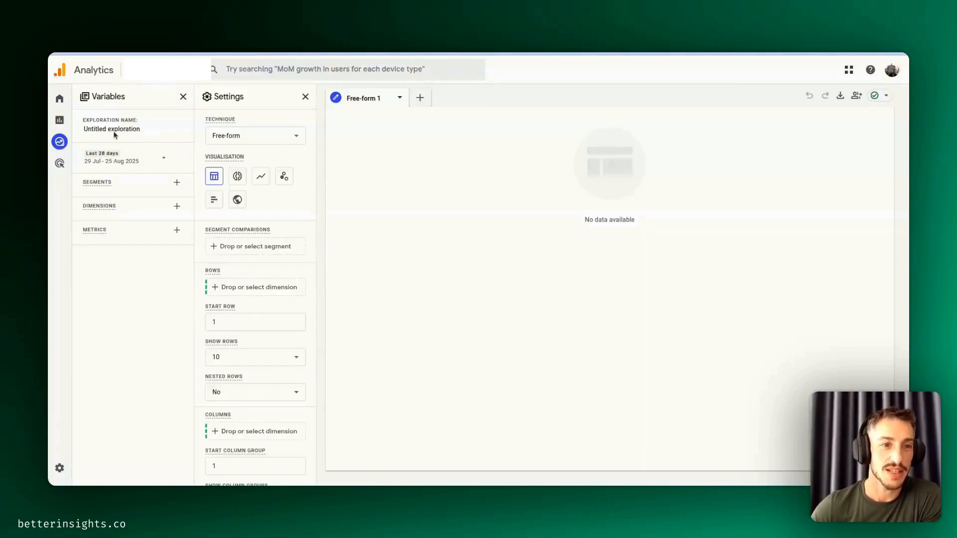
pyautogui.moveTo(133, 139); pyautogui.dragTo(87, 121)
pyautogui.click(142, 144)
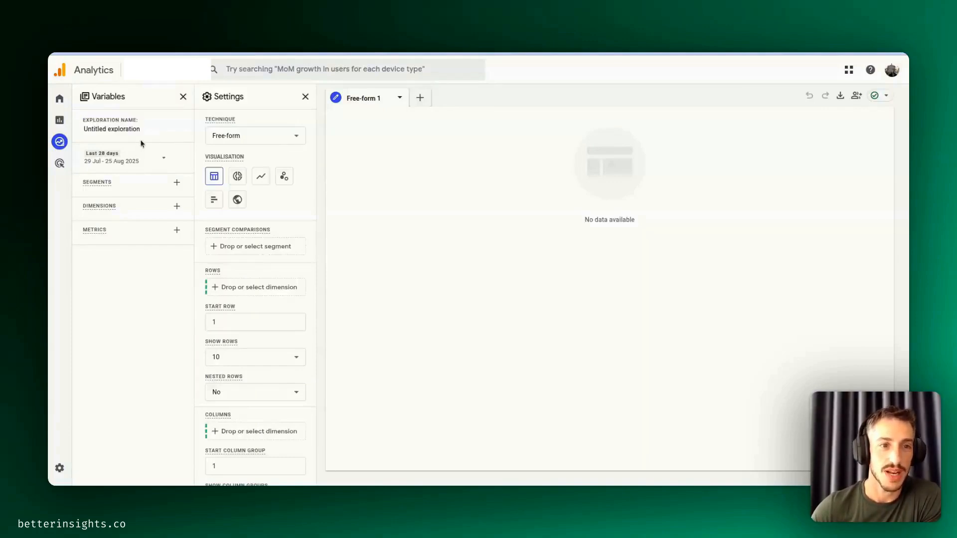
# - Add the Session source and Landing page + query string dimensions to the exploration's variables
pyautogui.click(177, 206)
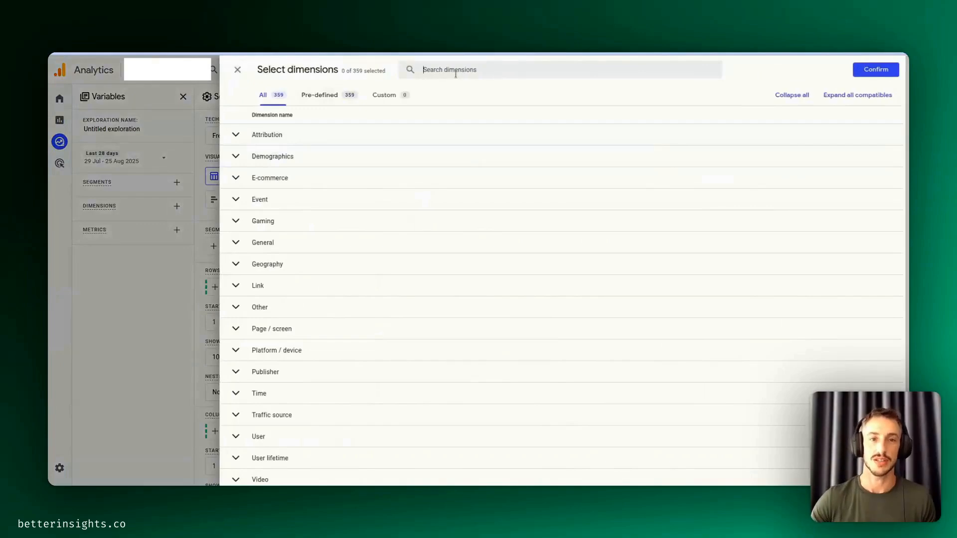
pyautogui.click(455, 74)
pyautogui.write('session source')
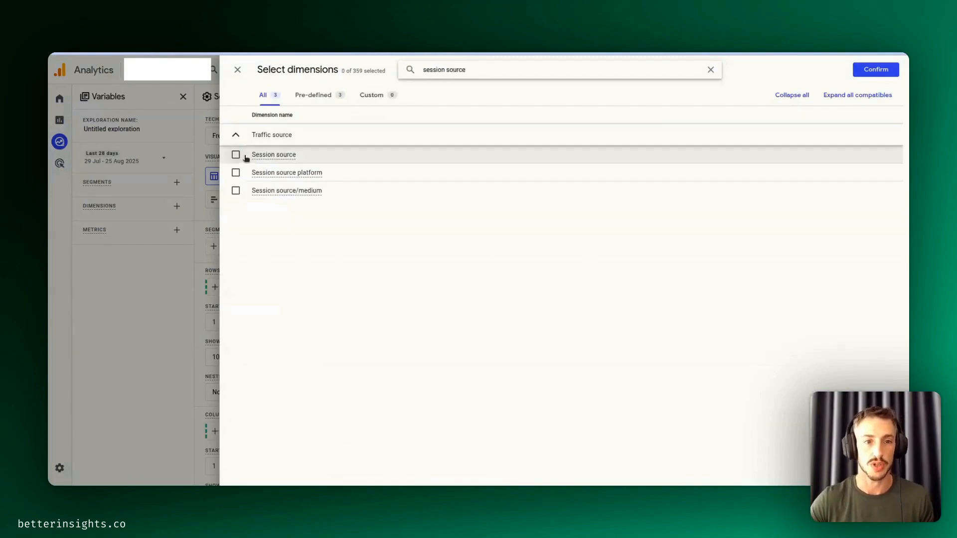
pyautogui.click(236, 155)
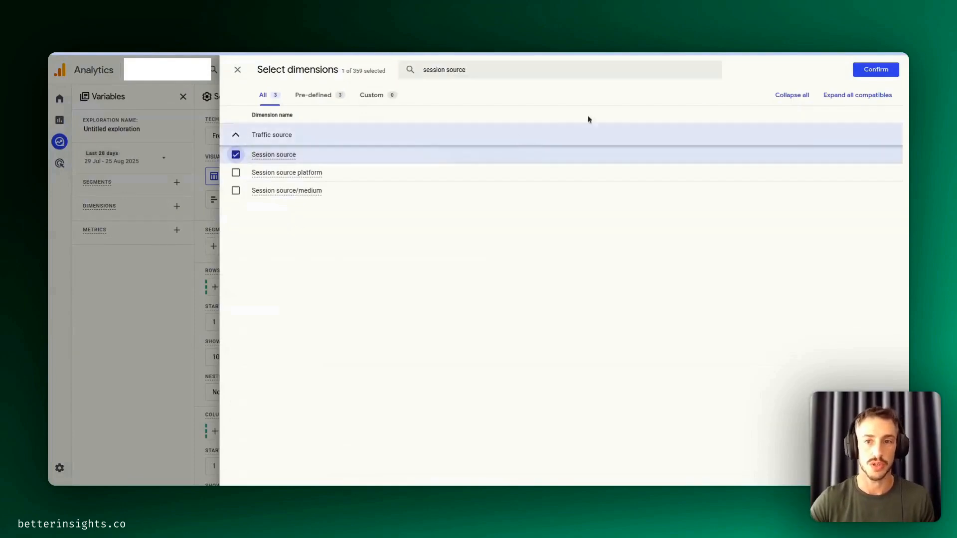
pyautogui.tripleClick(500, 66)
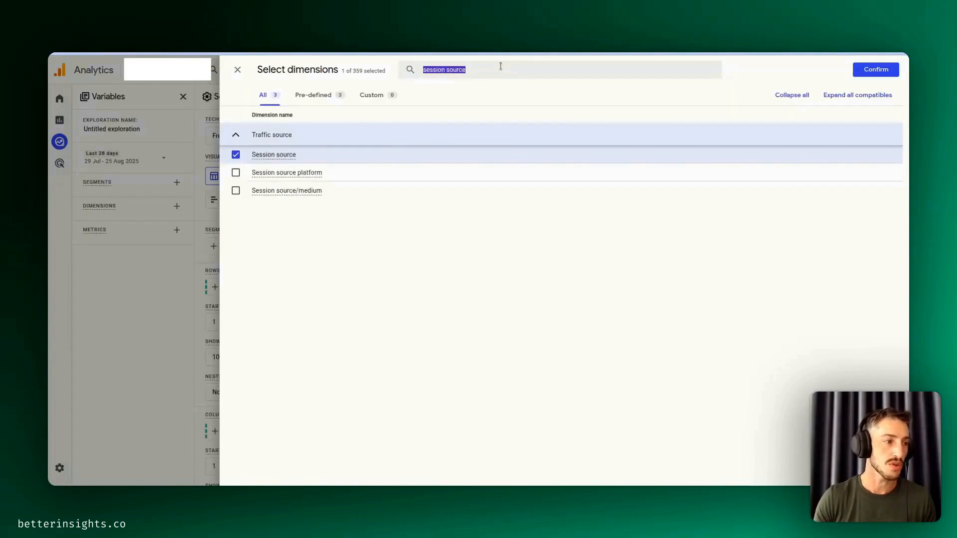
pyautogui.press('BackSpace')
pyautogui.write('landing page')
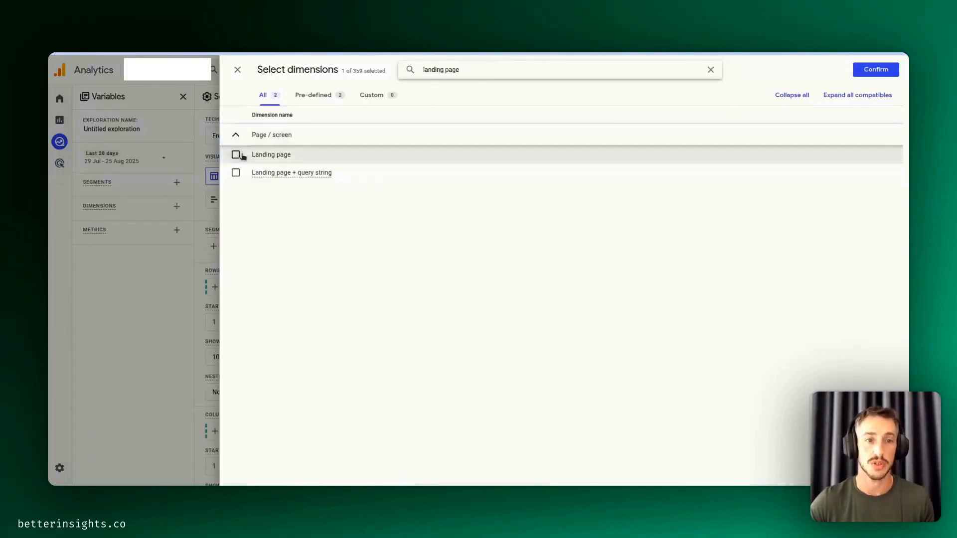
pyautogui.click(235, 172)
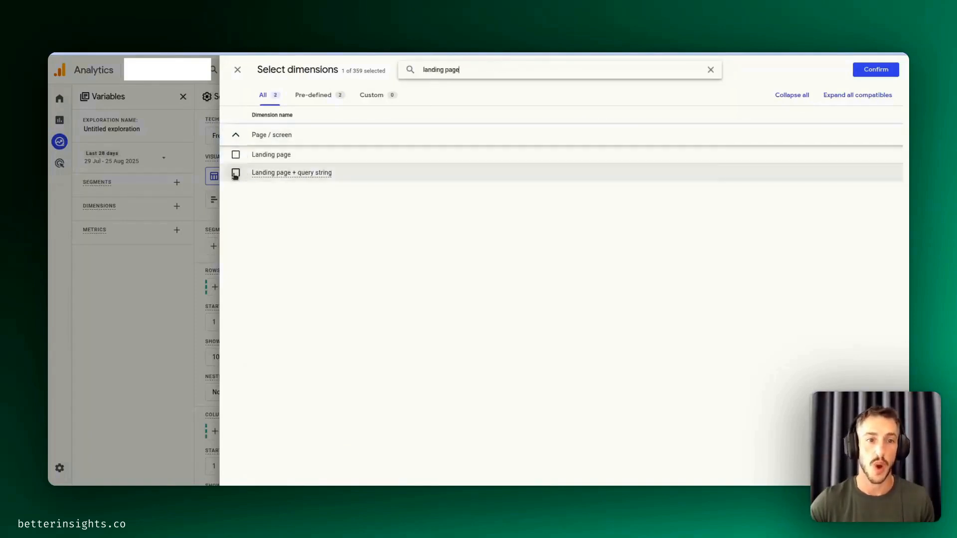
pyautogui.click(876, 69)
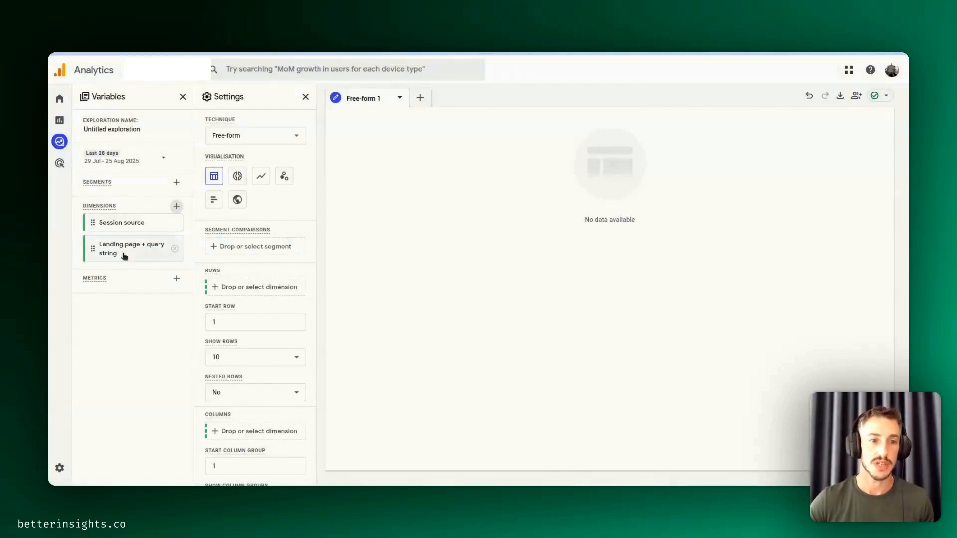
# - Find and select the Views and Engaged sessions metrics for the exploration
pyautogui.click(177, 278)
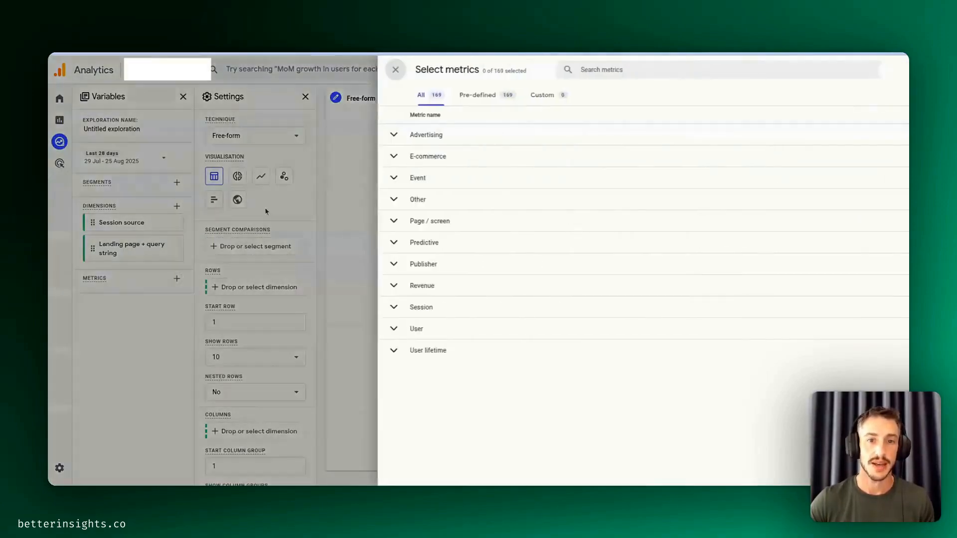
pyautogui.click(435, 75)
pyautogui.write('views')
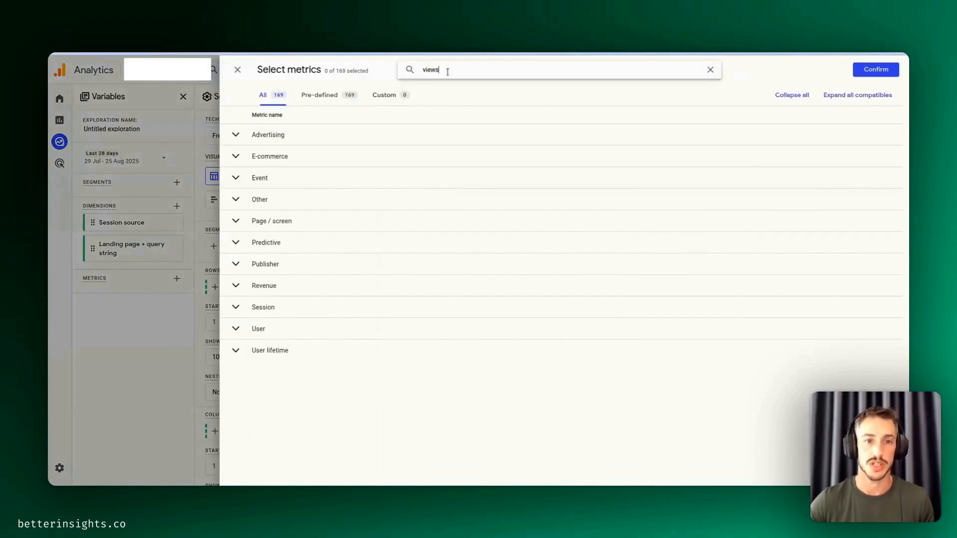
pyautogui.click(235, 233)
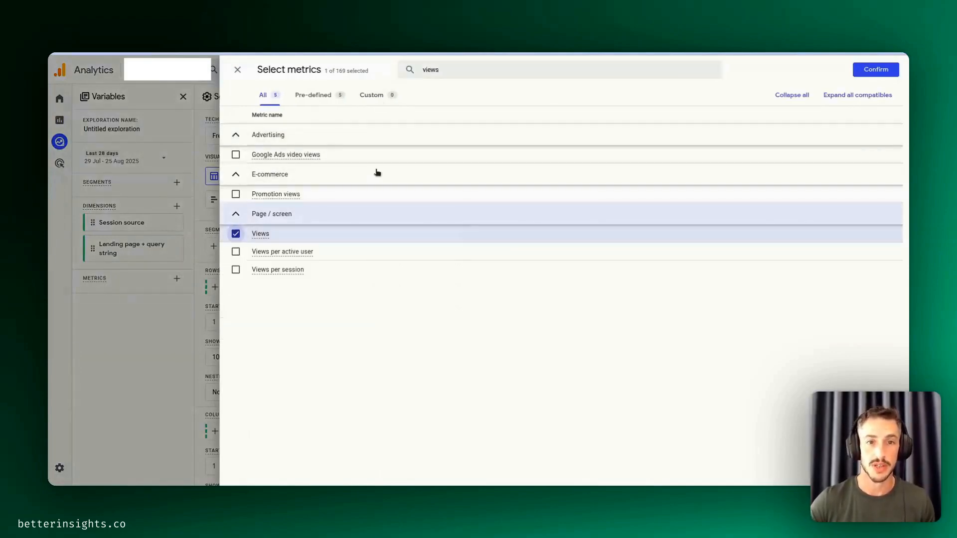
pyautogui.doubleClick(467, 72)
pyautogui.press('BackSpace')
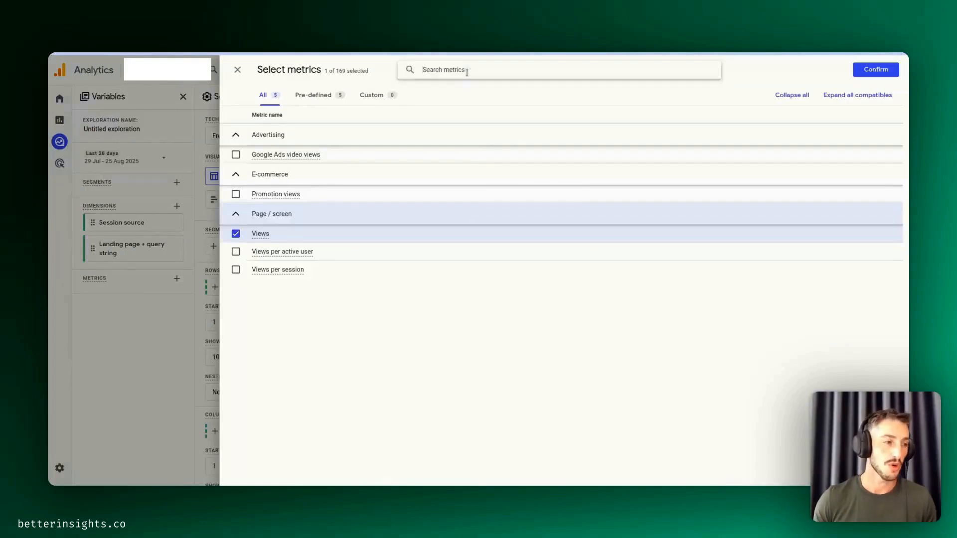
pyautogui.write('engaged')
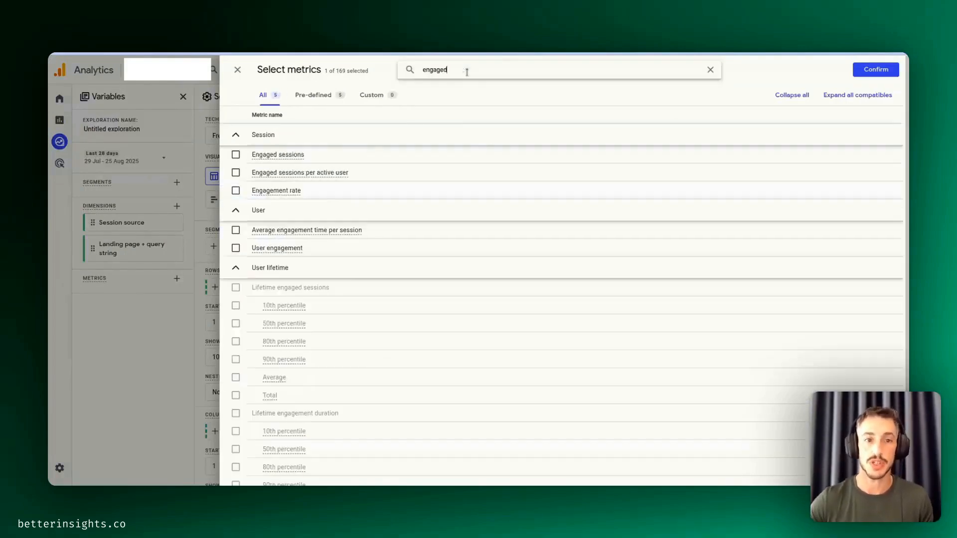
pyautogui.click(236, 156)
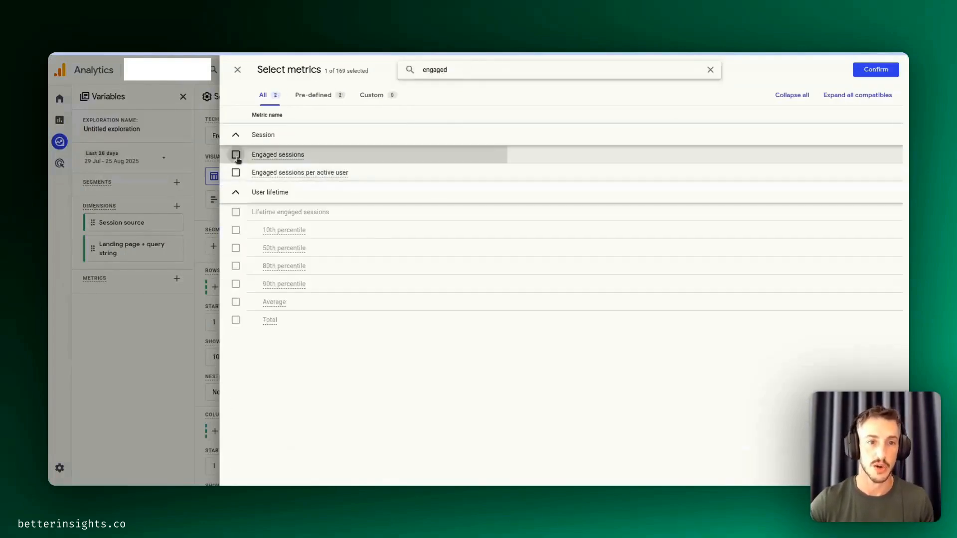
# - Also select the Key events metric and add the chosen metrics to the exploration's variables
pyautogui.doubleClick(479, 77)
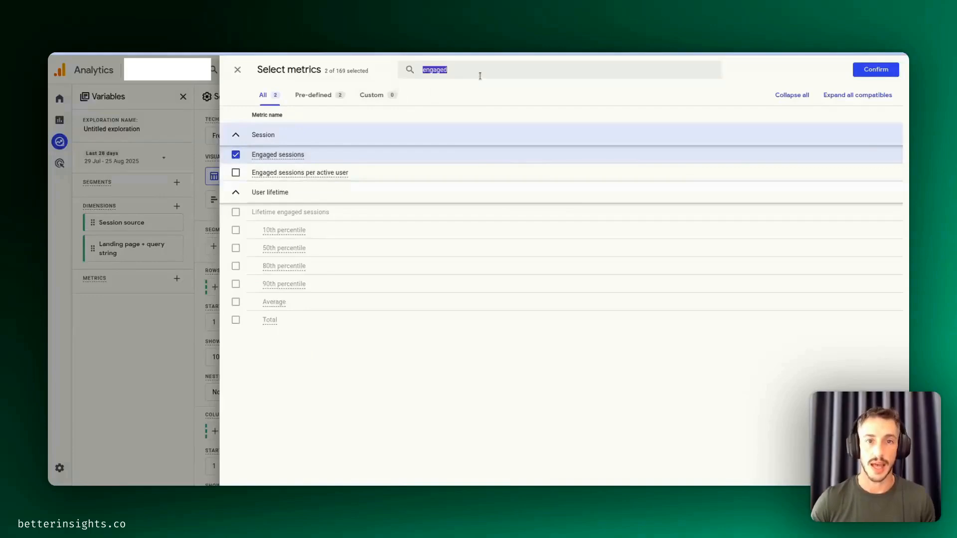
pyautogui.press('BackSpace')
pyautogui.write('key events')
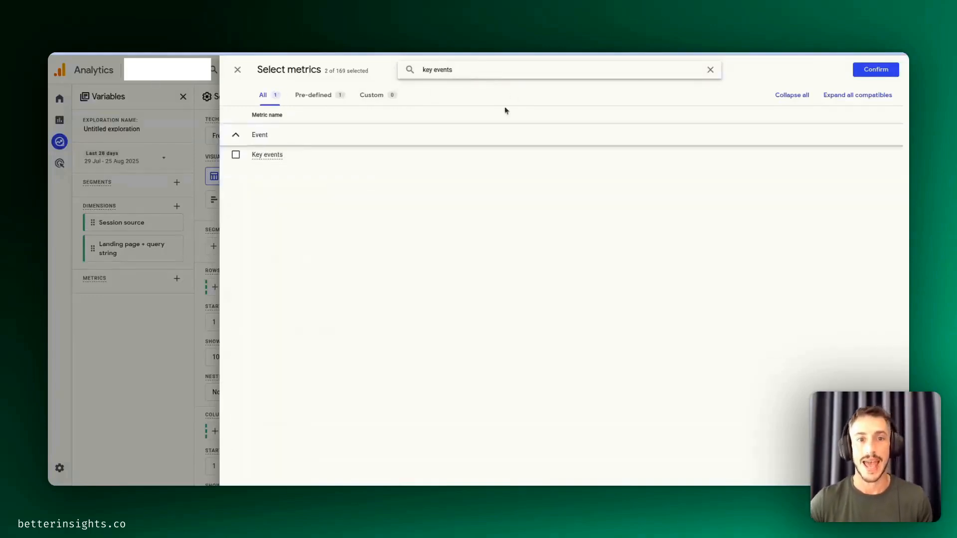
pyautogui.click(236, 154)
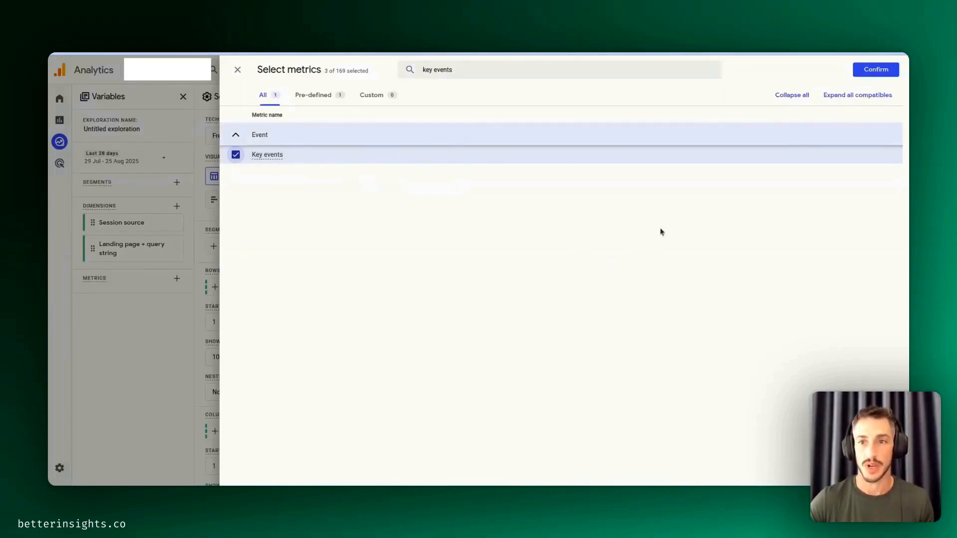
pyautogui.click(875, 70)
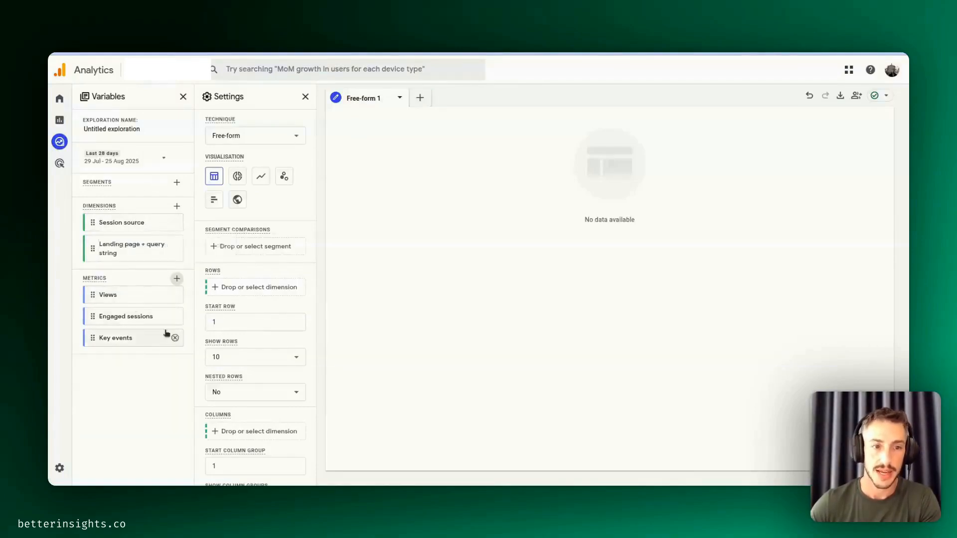
# - Build the exploration table with Session source as rows and Views, Engaged sessions and Key events as values
pyautogui.doubleClick(119, 223)
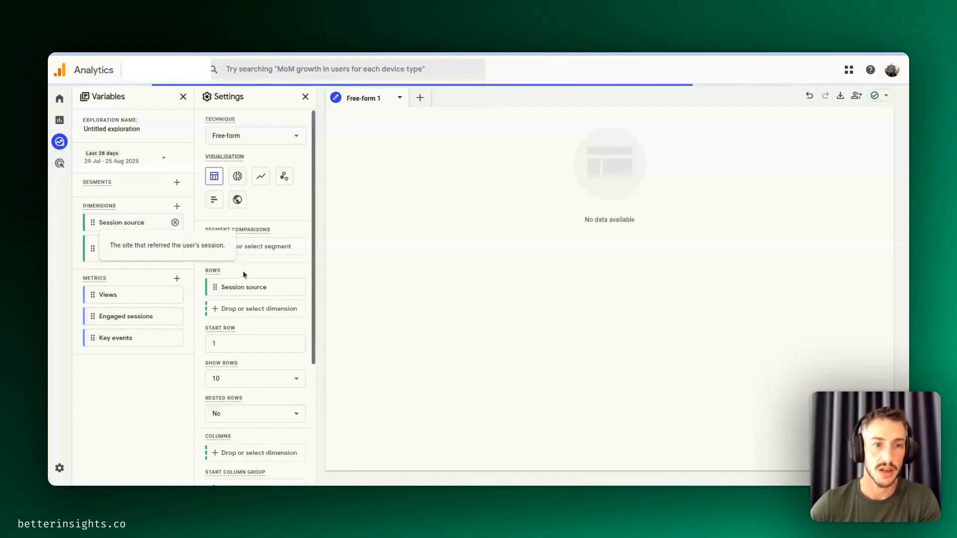
pyautogui.doubleClick(121, 299)
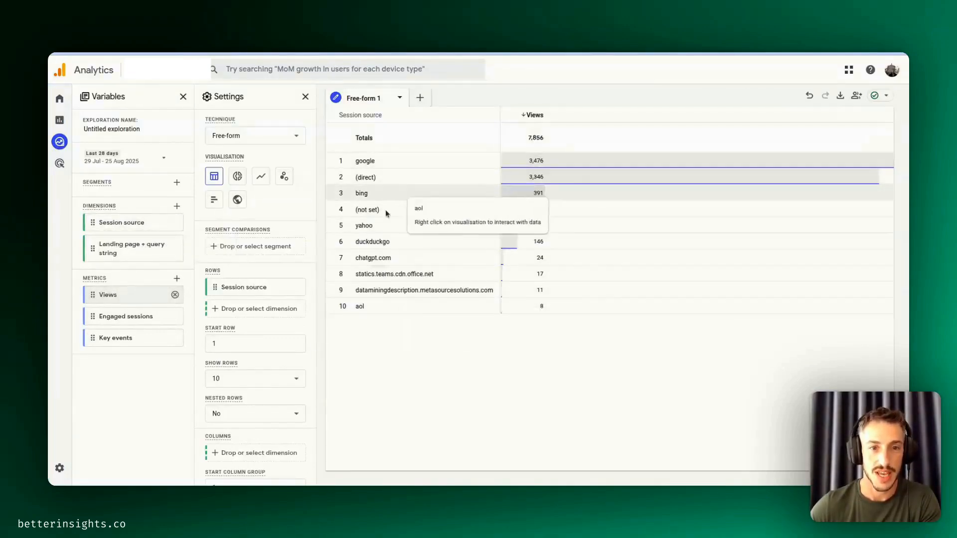
pyautogui.doubleClick(135, 322)
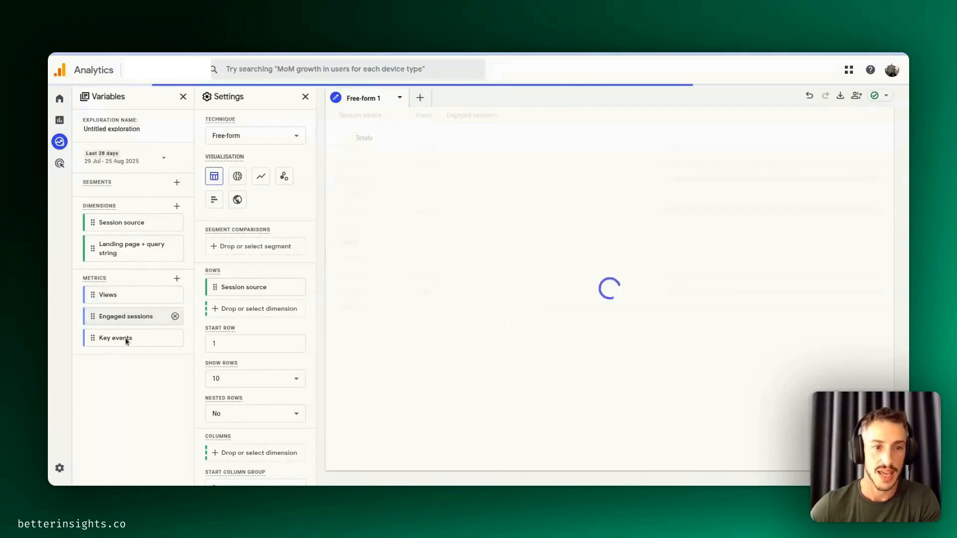
pyautogui.doubleClick(127, 340)
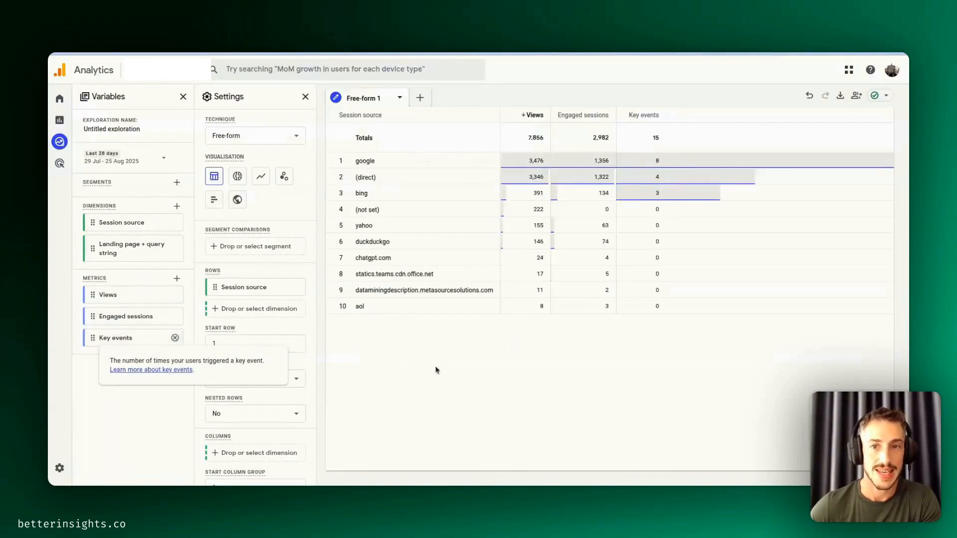
# - Switch to the aNotepad note, copy the whole AI platforms regex, and return to the Analytics exploration
pyautogui.scroll(-5, 263, 374)
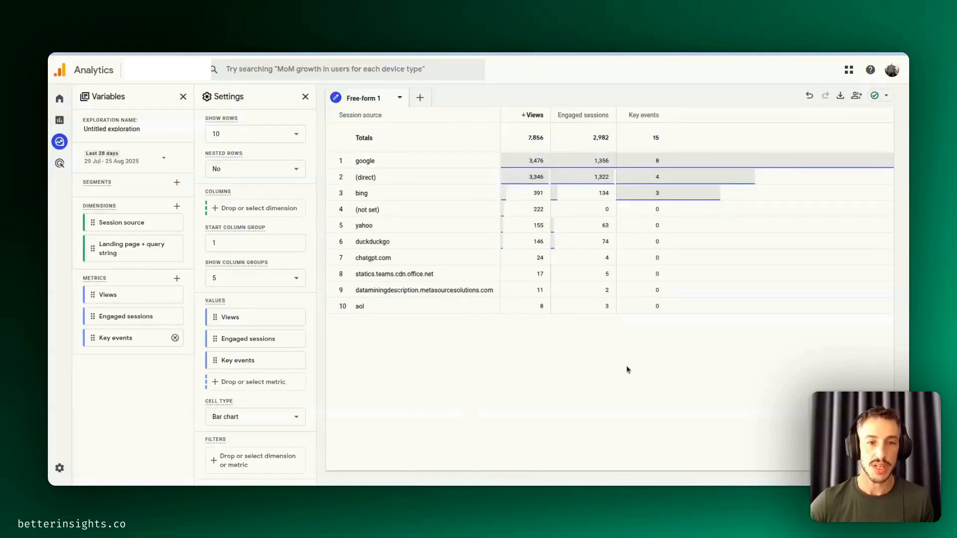
pyautogui.hotkey('alt', 'Tab')
pyautogui.click(369, 183)
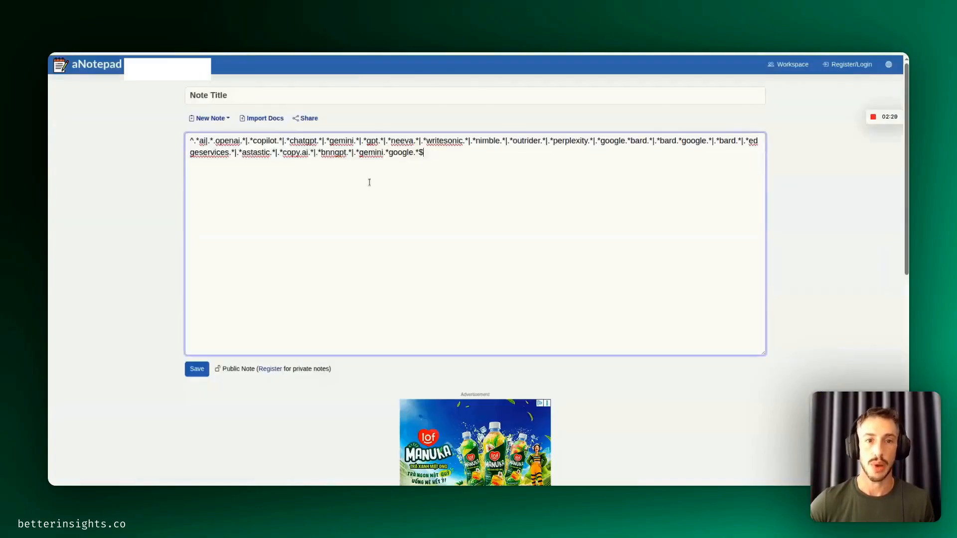
pyautogui.moveTo(306, 159); pyautogui.dragTo(165, 120)
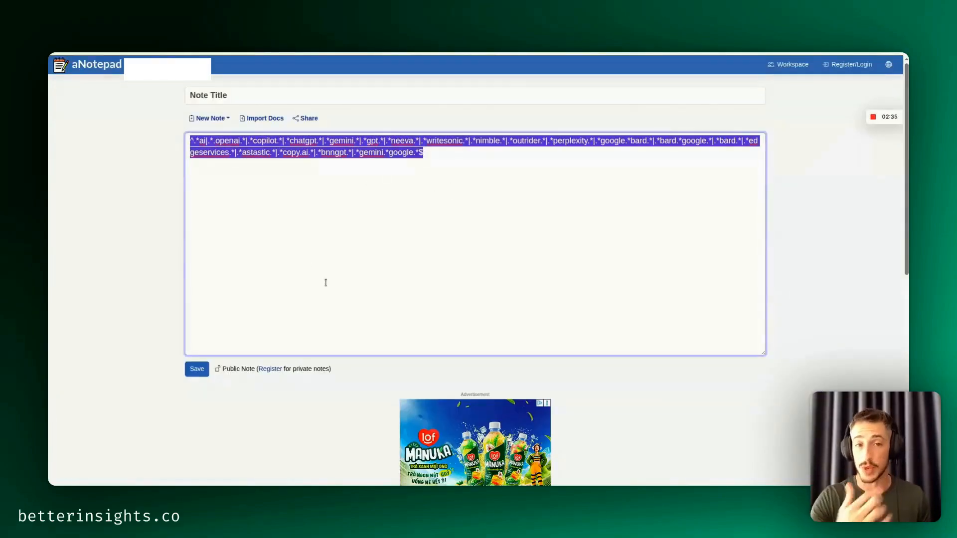
pyautogui.hotkey('alt', 'Tab')
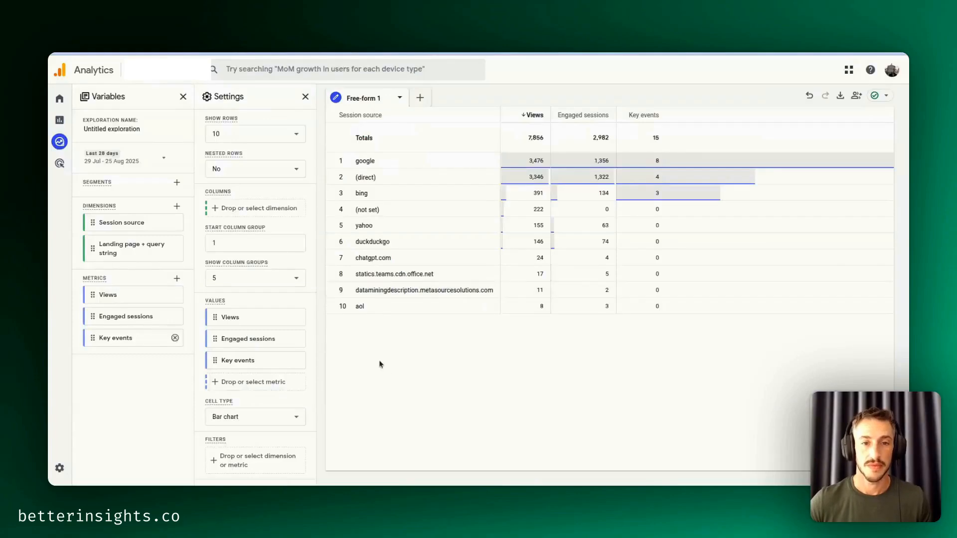
# - Filter the exploration to Session source matches regex using the copied AI platforms expression, and add Landing page + query string to the table
pyautogui.click(263, 460)
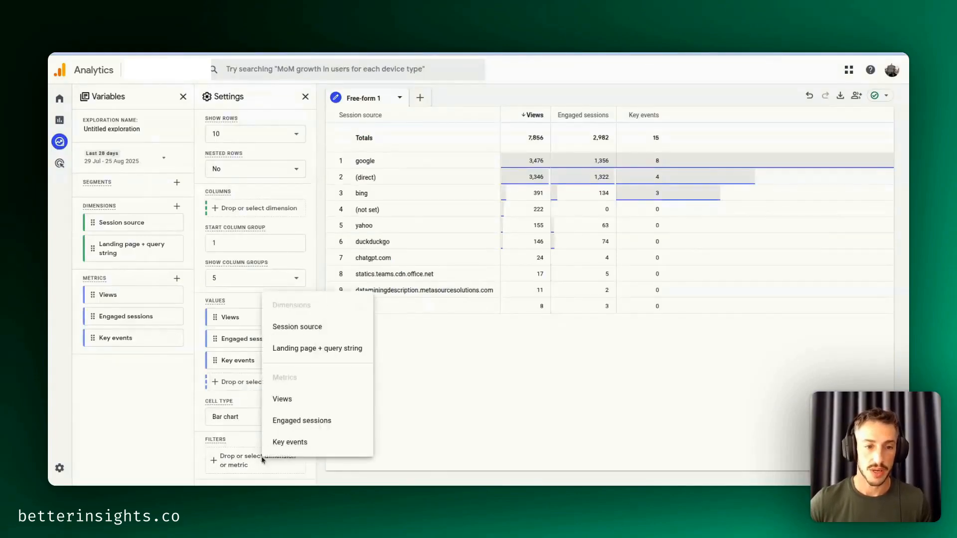
pyautogui.click(305, 328)
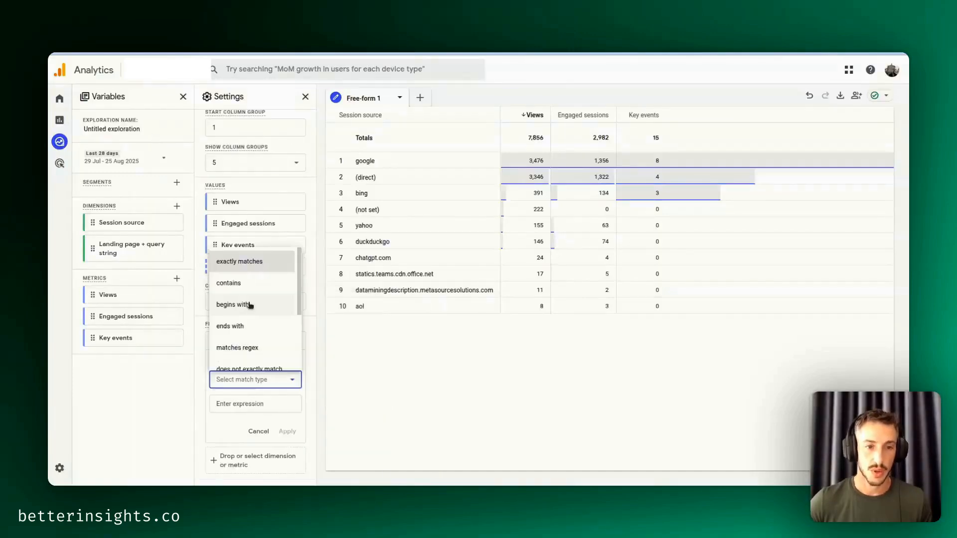
pyautogui.click(239, 347)
pyautogui.click(242, 404)
pyautogui.hotkey('ctrl', 'v')
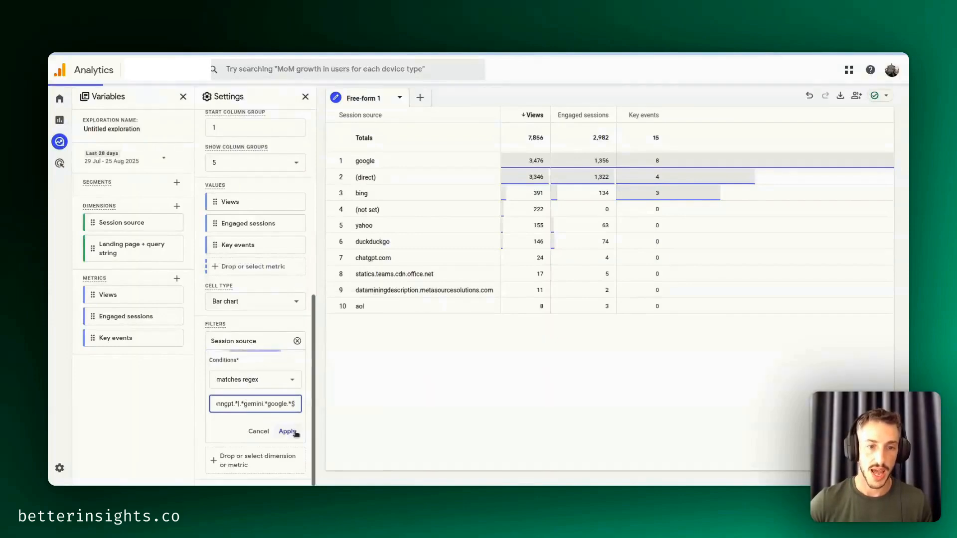
pyautogui.click(287, 431)
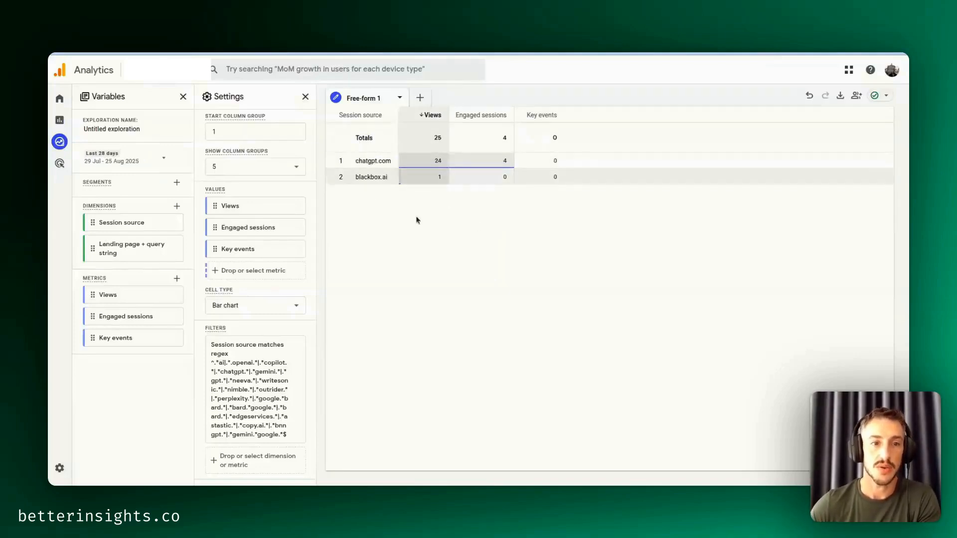
pyautogui.doubleClick(124, 249)
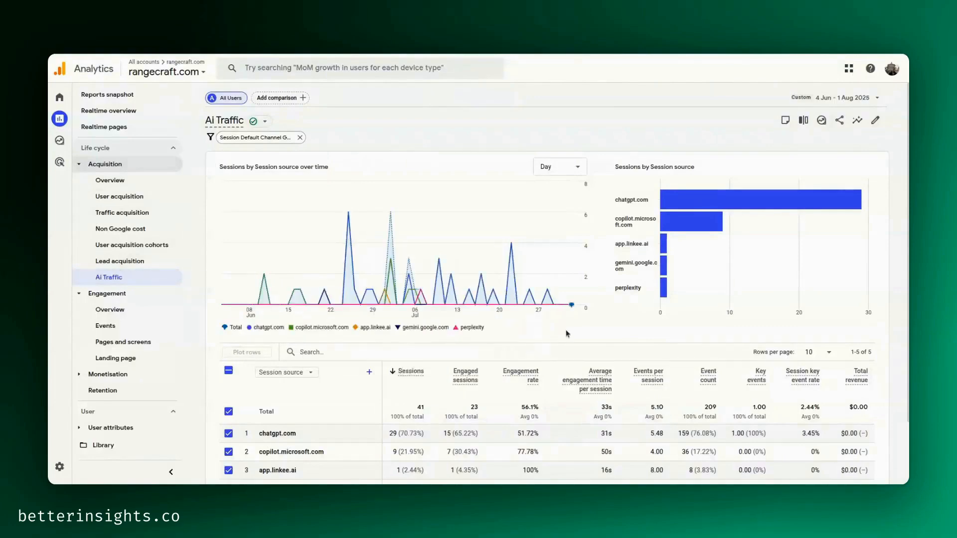
# - Review the session source table and charts in the Ai Traffic acquisition report
pyautogui.scroll(-3, 568, 334)
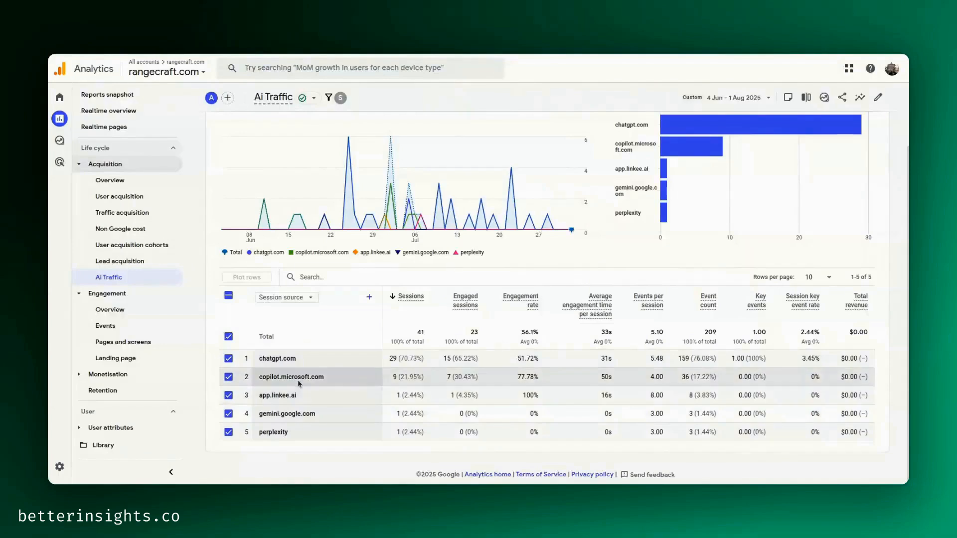
pyautogui.scroll(1, 299, 389)
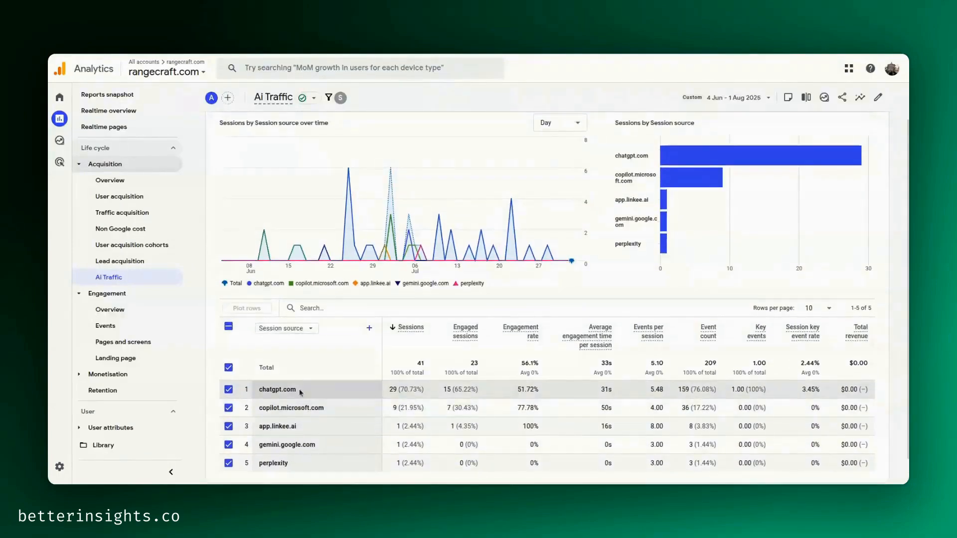
pyautogui.scroll(2, 498, 269)
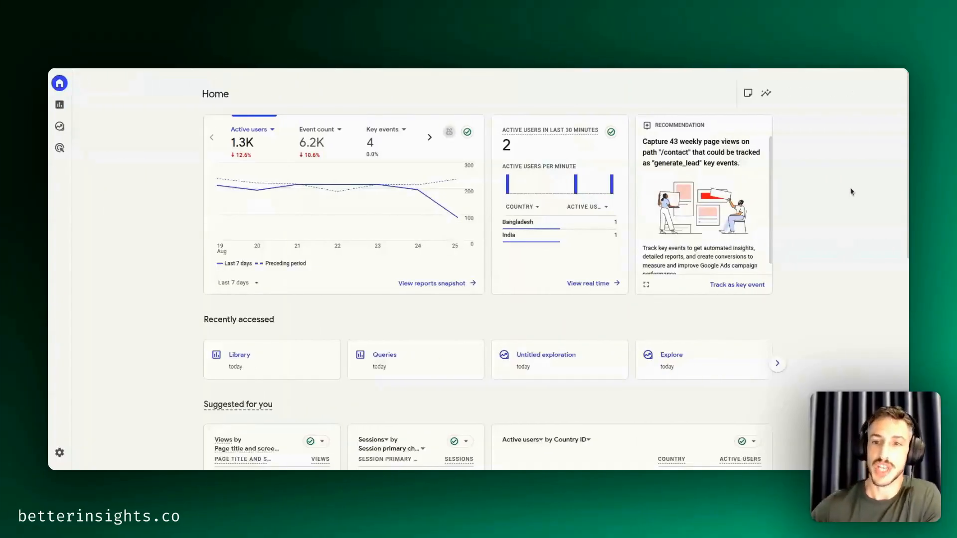
# - Open the report Library and look over its collections and reports list
pyautogui.click(58, 104)
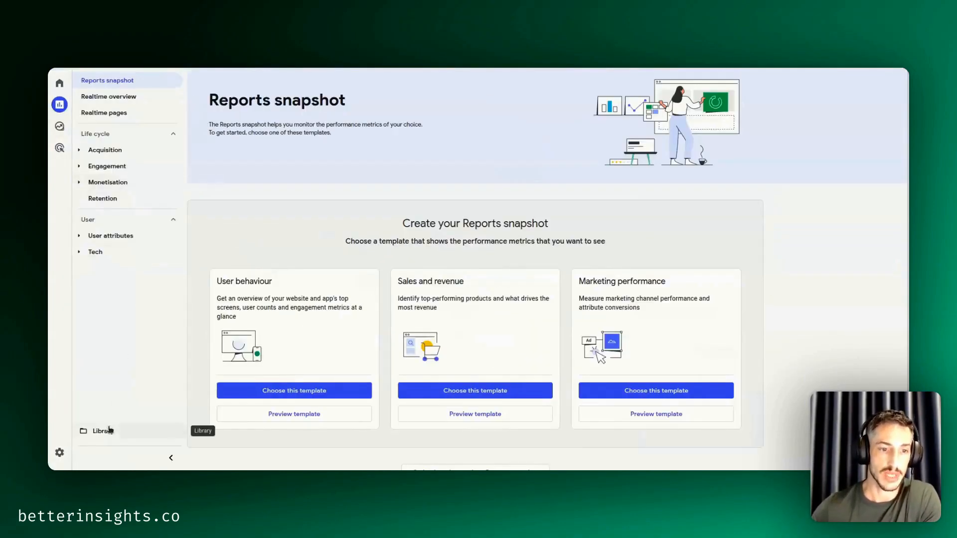
pyautogui.click(109, 430)
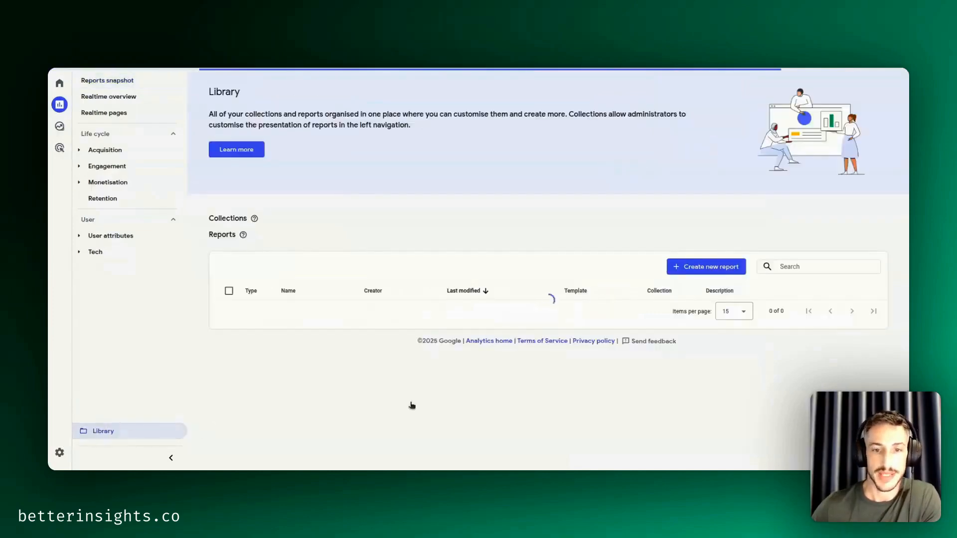
pyautogui.scroll(-1, 881, 302)
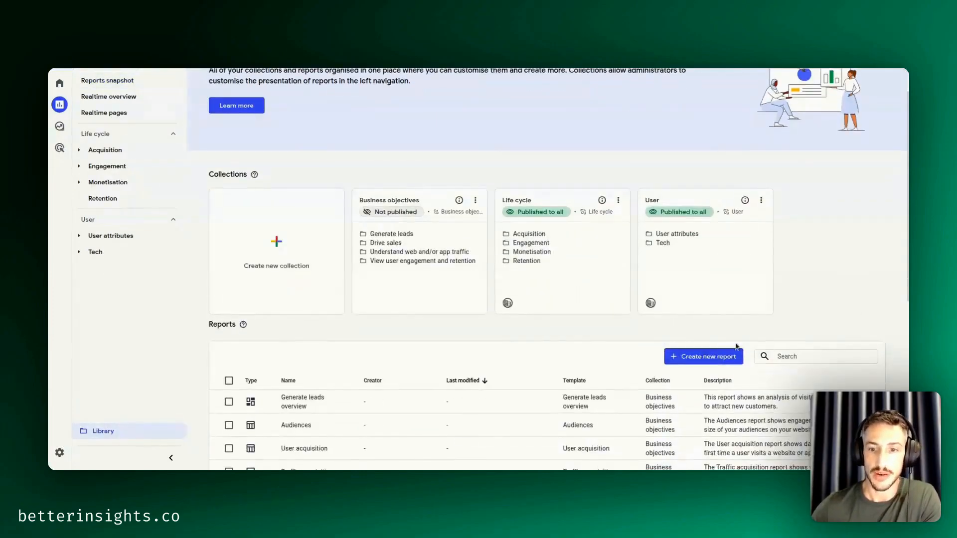
pyautogui.scroll(-1, 831, 292)
pyautogui.scroll(1, 548, 197)
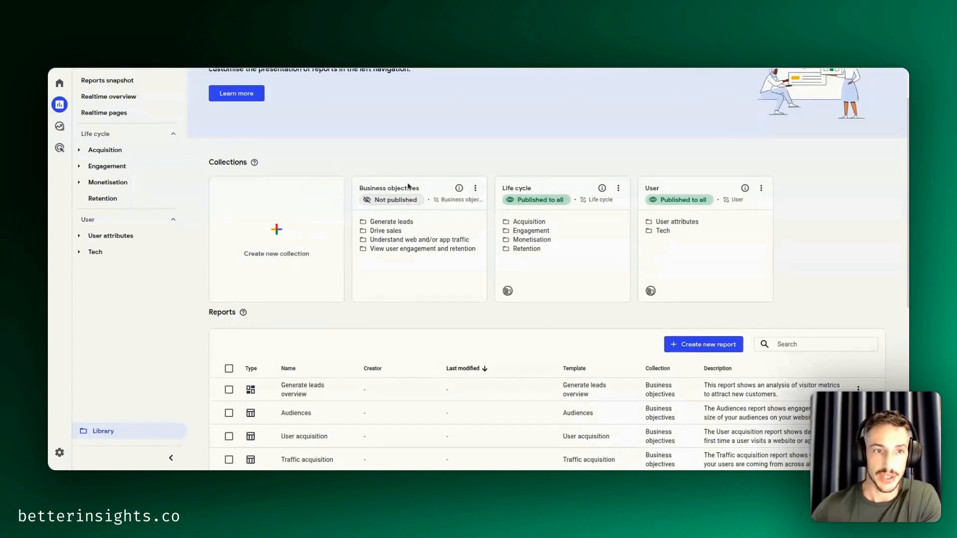
pyautogui.scroll(1, 406, 187)
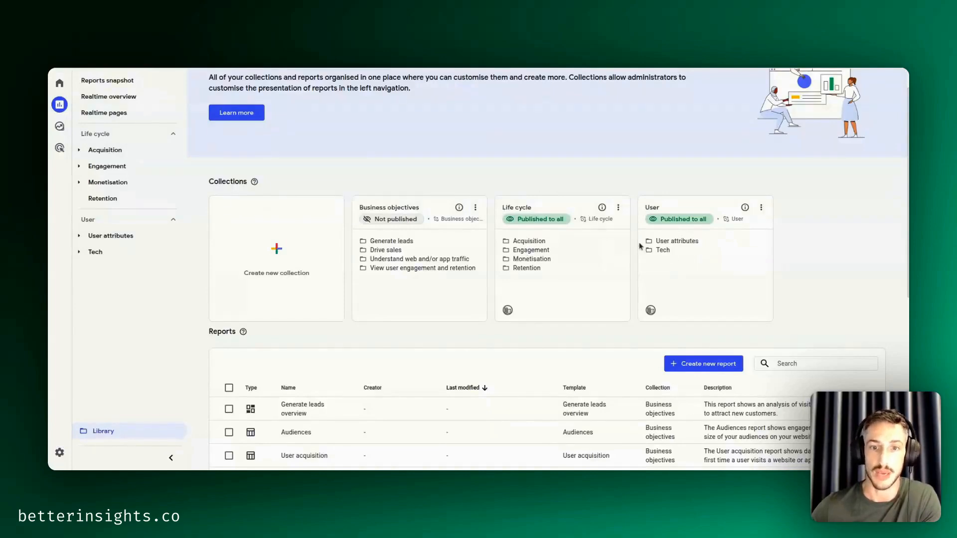
pyautogui.scroll(-1, 771, 262)
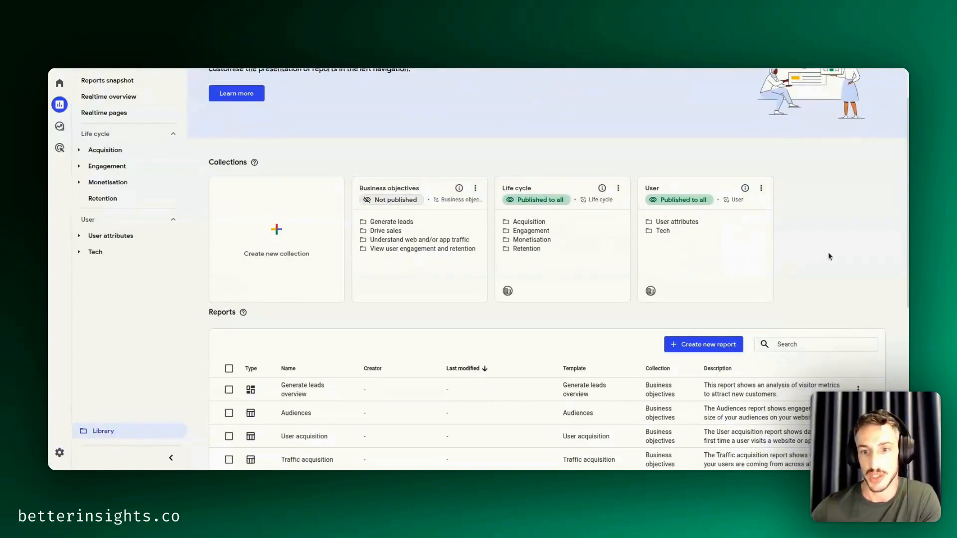
# - Create a new detail report from the Traffic acquisition template
pyautogui.scroll(-2, 827, 252)
pyautogui.click(709, 285)
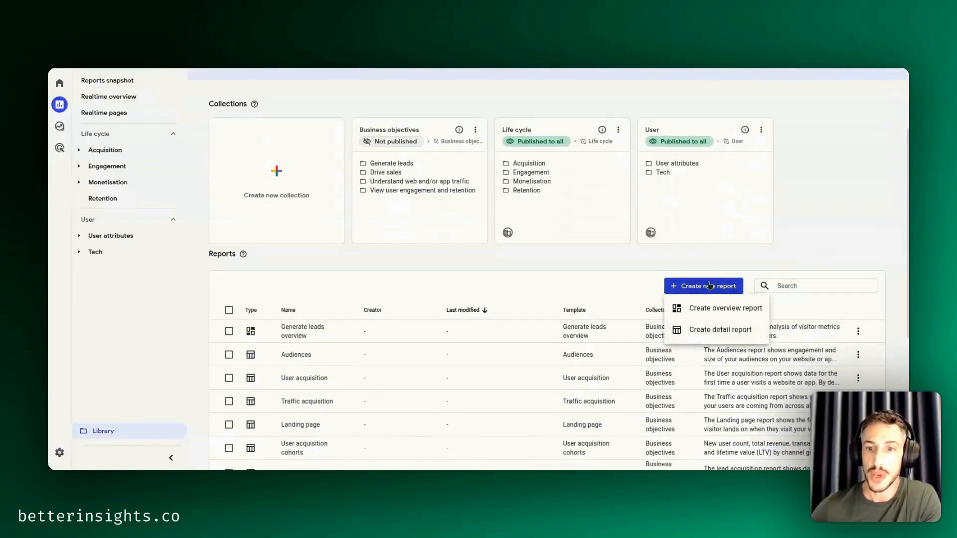
pyautogui.click(702, 330)
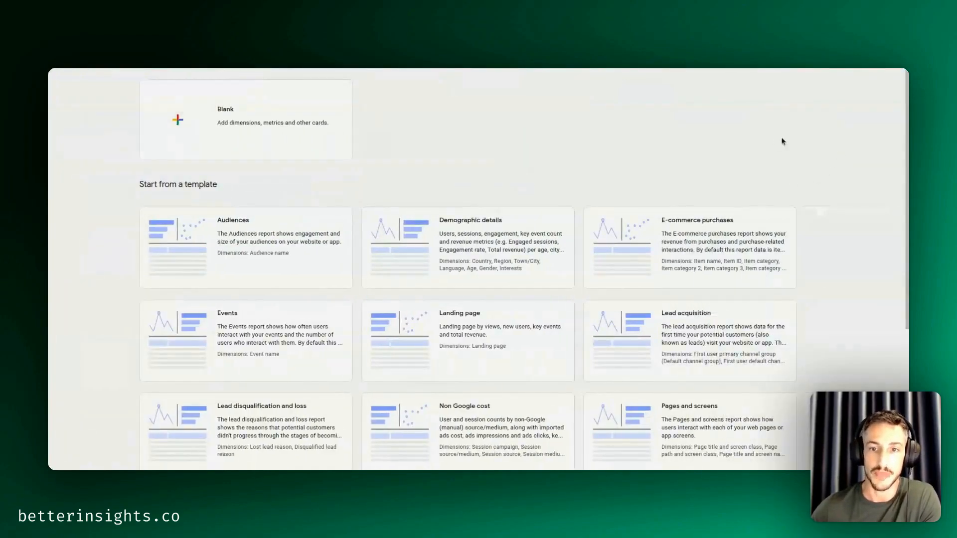
pyautogui.scroll(-6, 811, 143)
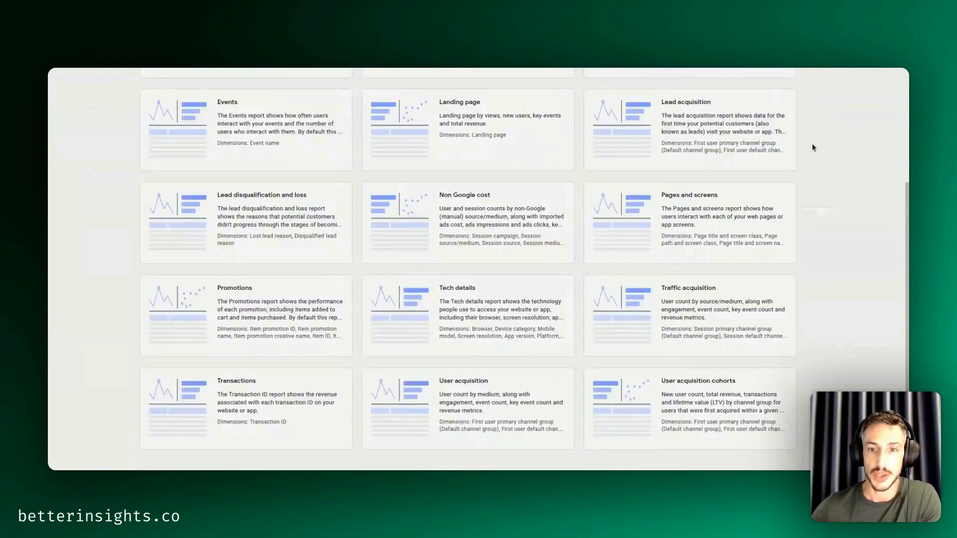
pyautogui.click(677, 309)
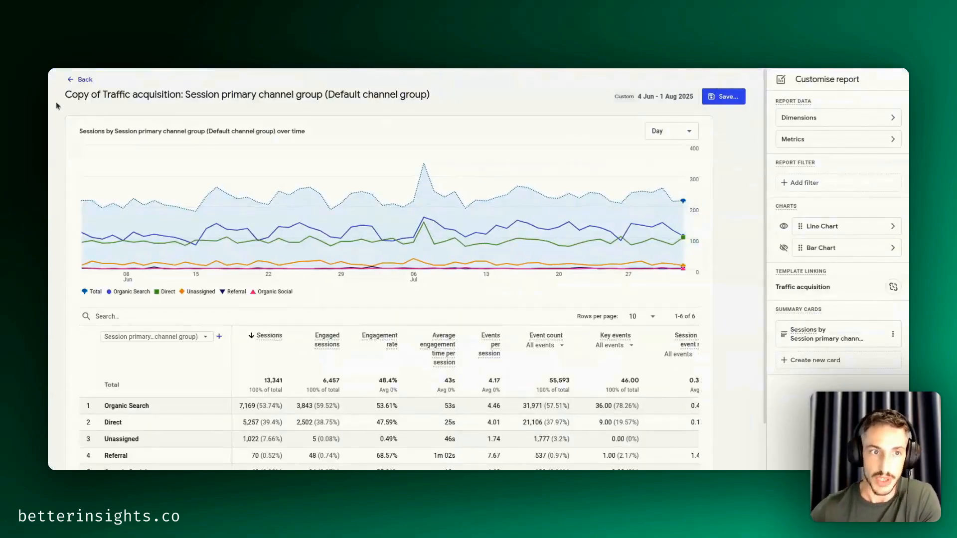
pyautogui.moveTo(65, 97); pyautogui.dragTo(189, 98)
pyautogui.click(190, 98)
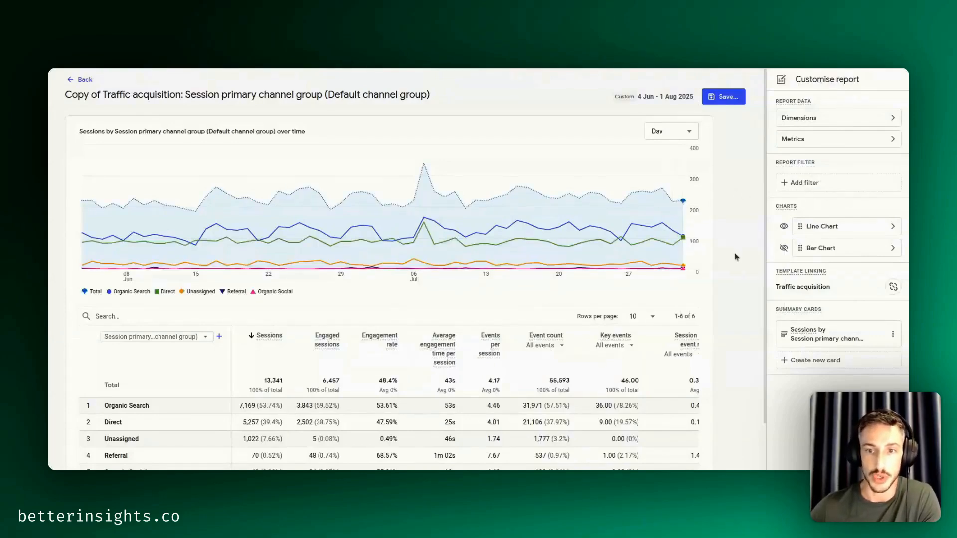
pyautogui.scroll(-2, 737, 257)
pyautogui.scroll(2, 745, 262)
# - Start a report filter and search its dimensions for "channel" and "ai plat"
pyautogui.click(792, 184)
pyautogui.click(822, 145)
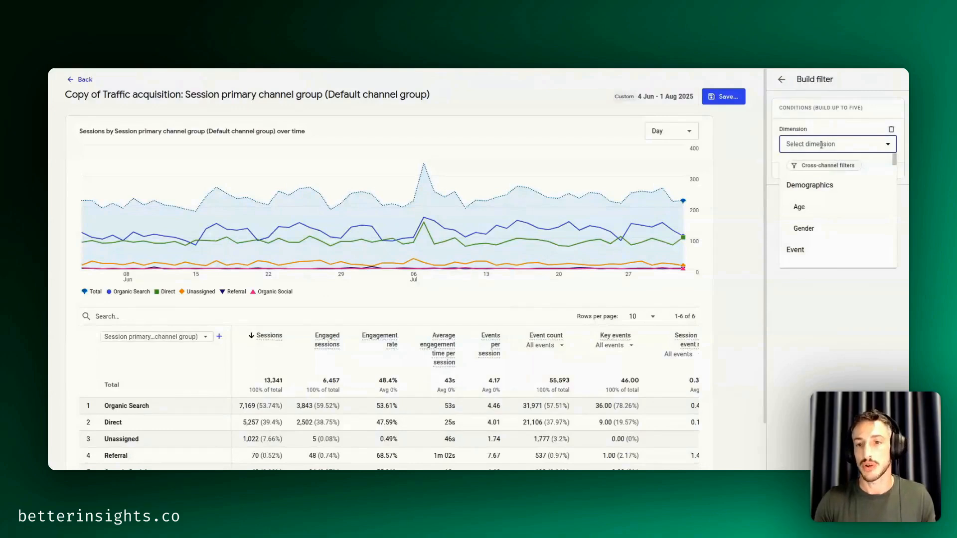
pyautogui.write('channel')
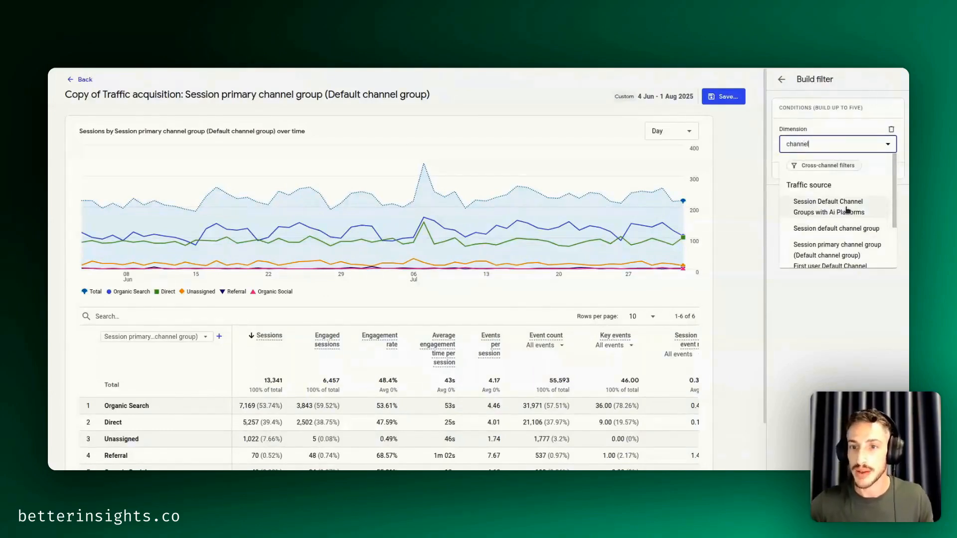
pyautogui.hotkey('ctrl', 'a')
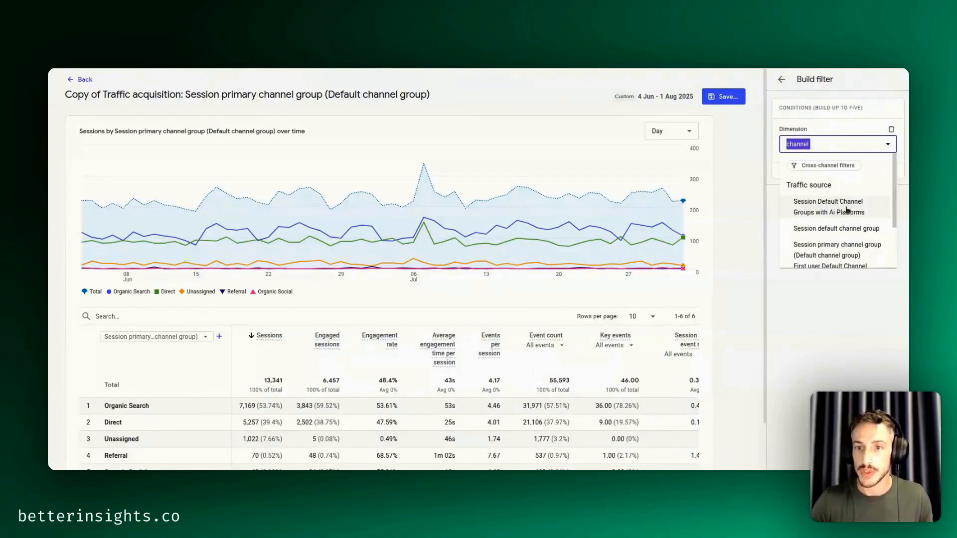
pyautogui.write('ai plat')
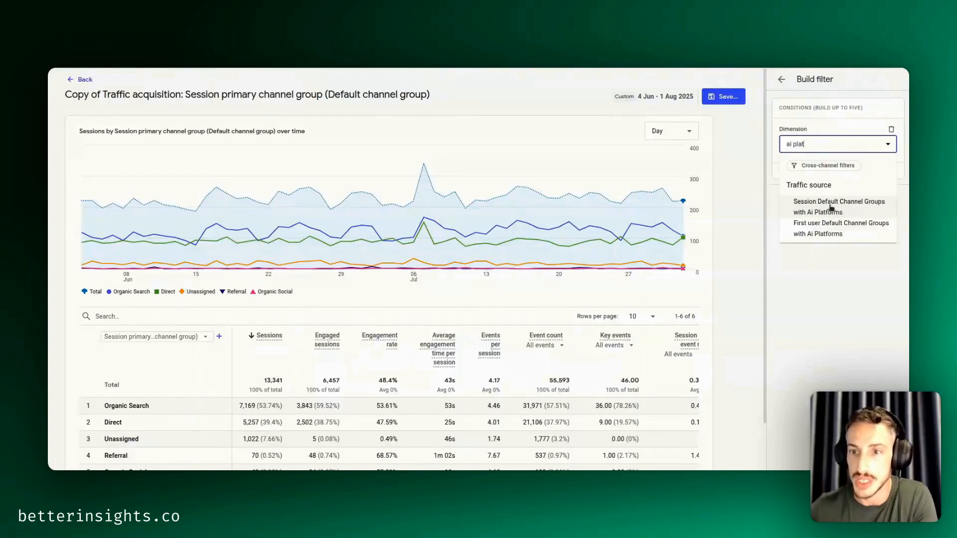